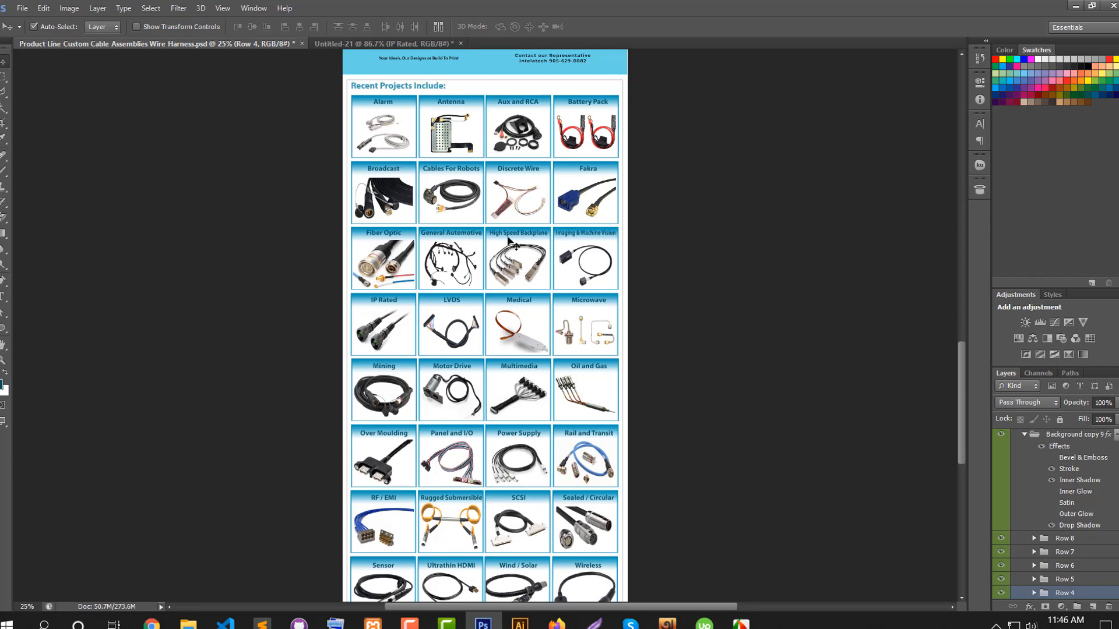
# Step: Examine the layers inside the Row 4 group of the product line document
pyautogui.moveTo(964, 438); pyautogui.dragTo(964, 448)
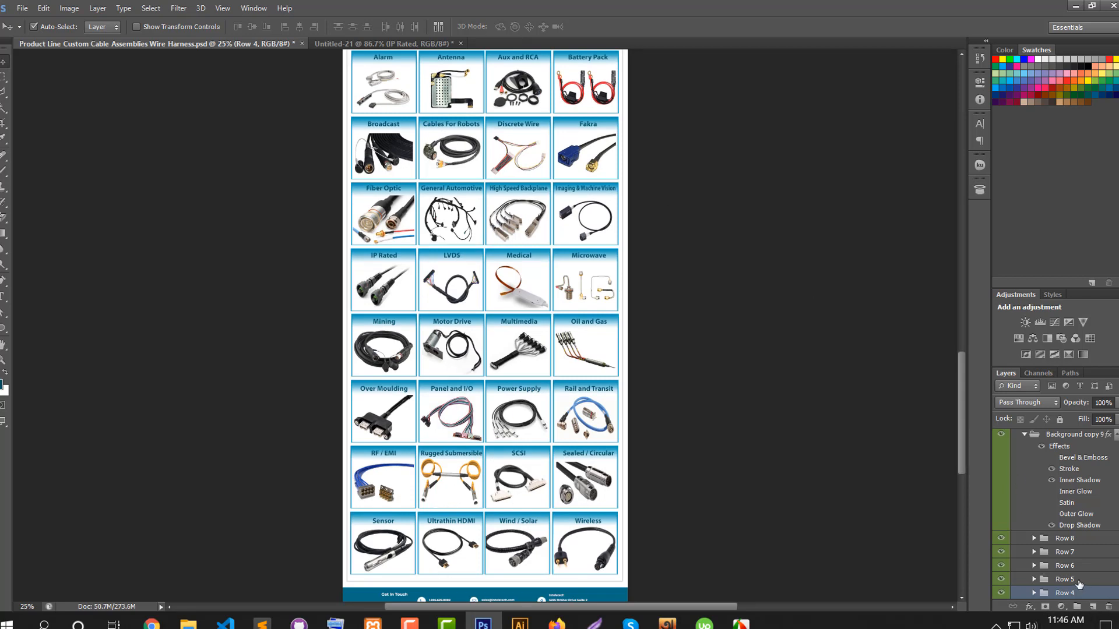
pyautogui.scroll(-2, 1081, 588)
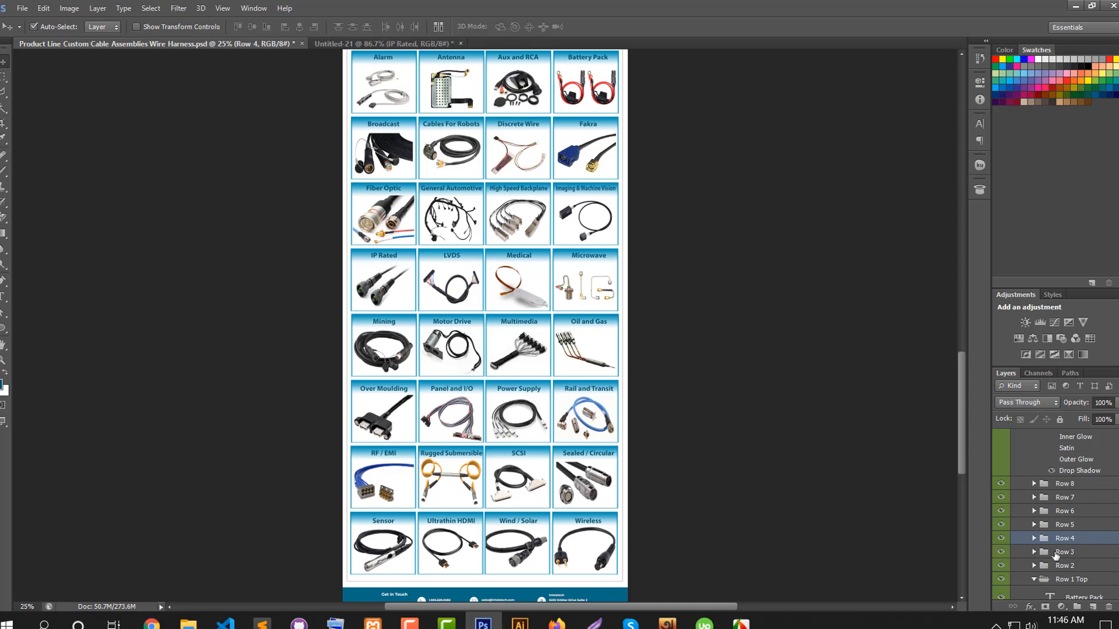
pyautogui.click(1034, 539)
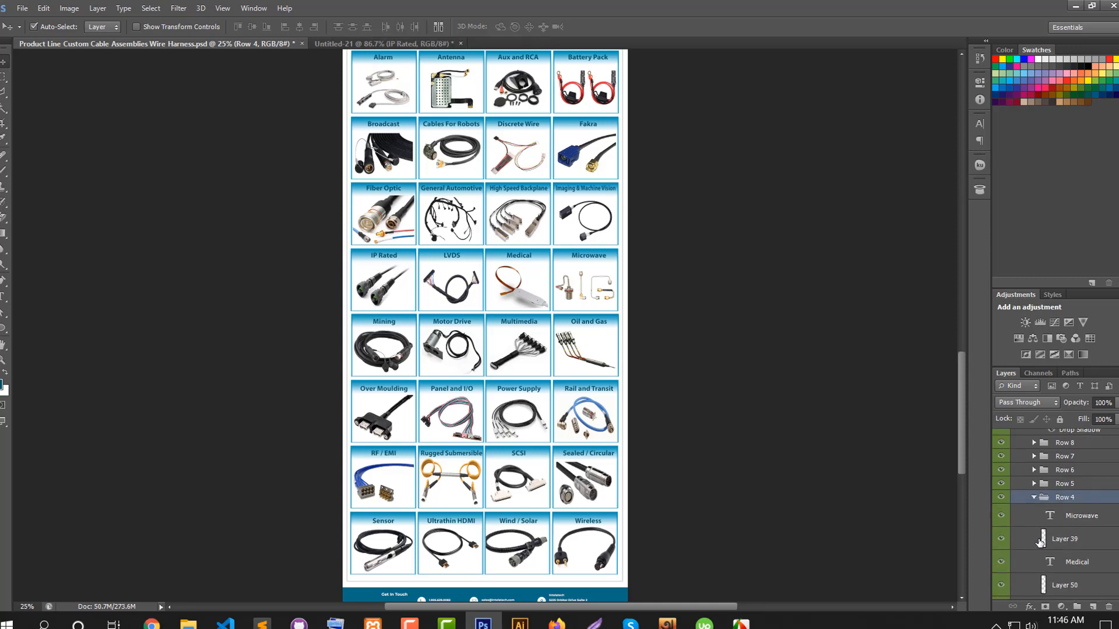
pyautogui.scroll(-5, 1064, 491)
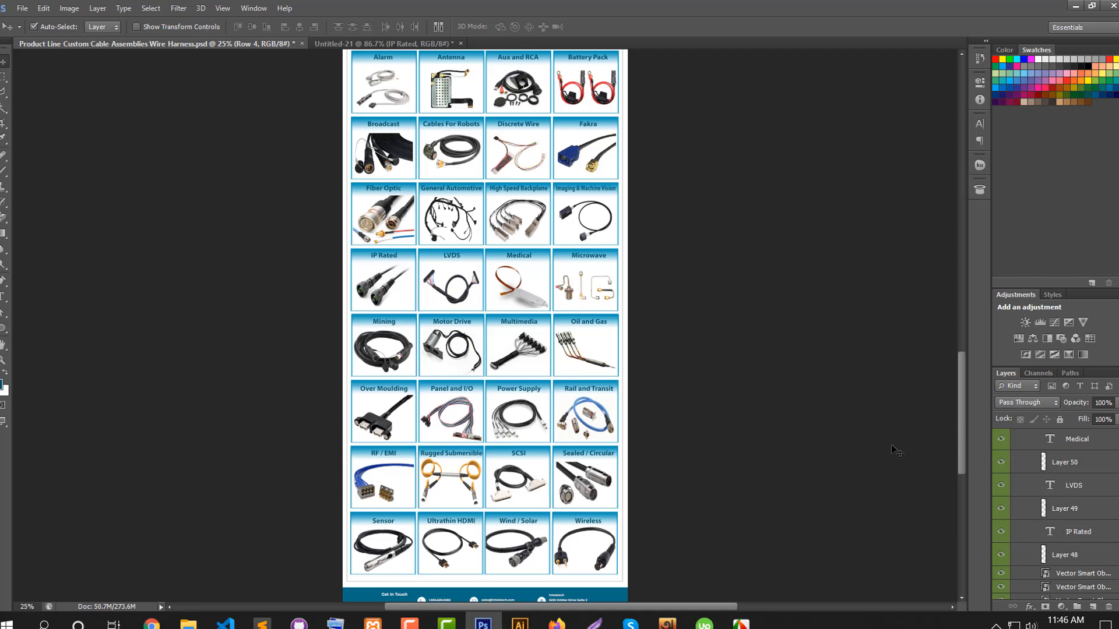
pyautogui.scroll(2, 1101, 539)
pyautogui.scroll(3, 1102, 534)
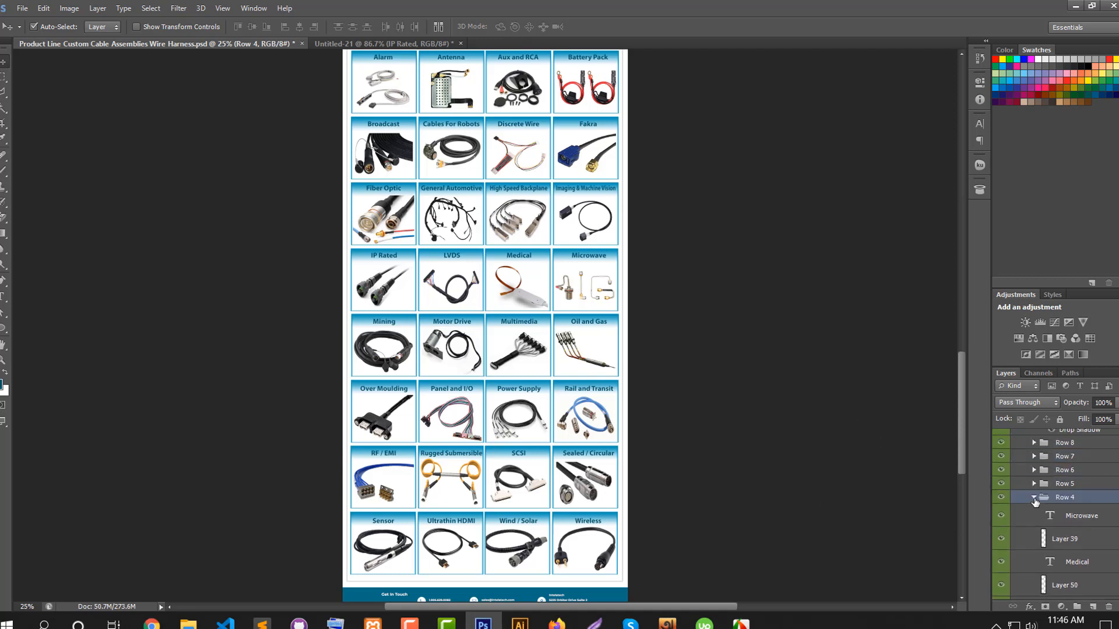
pyautogui.click(1034, 498)
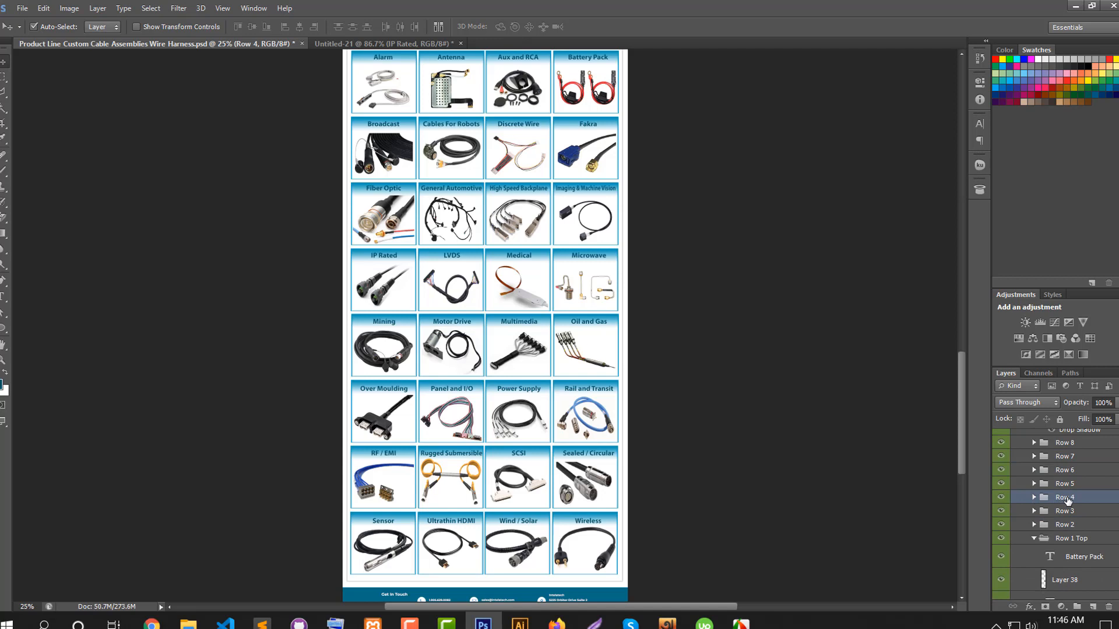
# Step: Duplicate the Row 4 group into a new document, keeping the group name Row 4
pyautogui.rightClick(1067, 501)
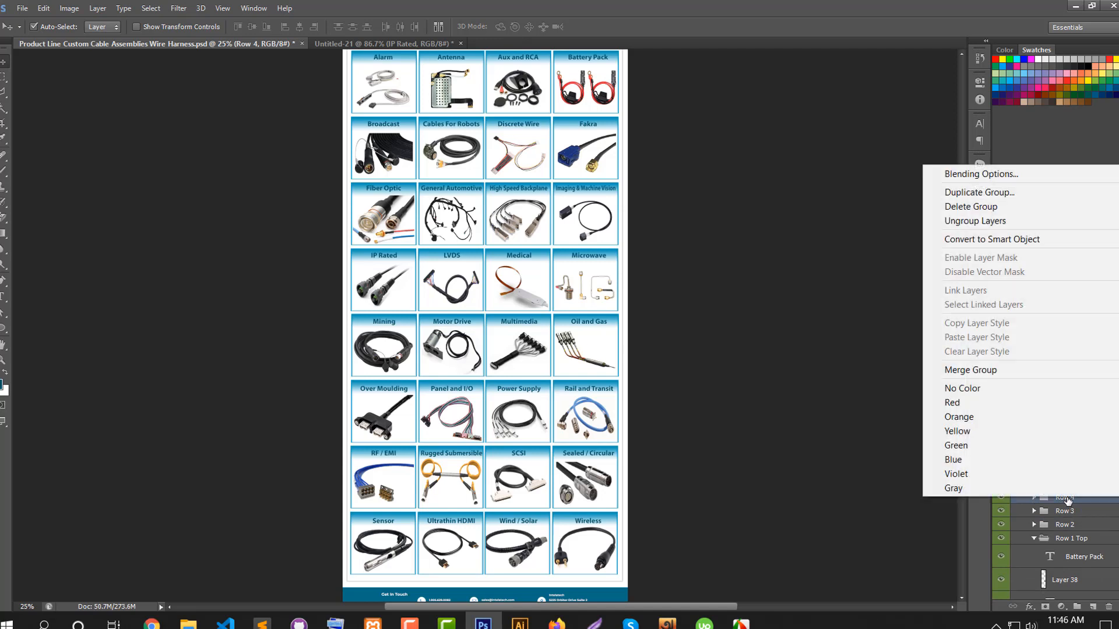
pyautogui.click(986, 193)
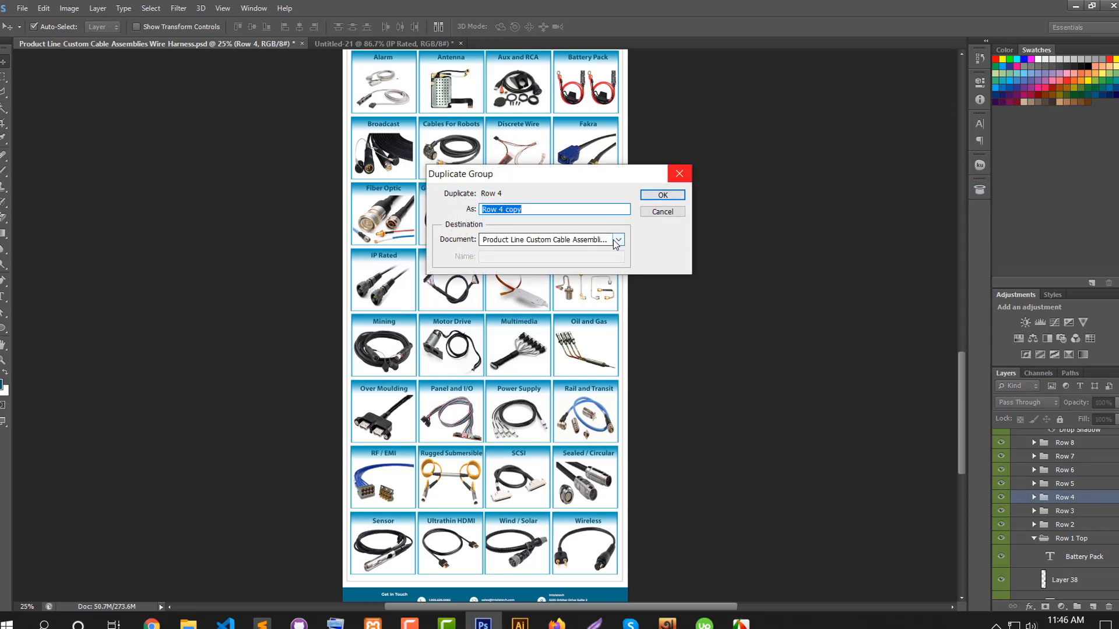
pyautogui.click(618, 240)
pyautogui.click(576, 276)
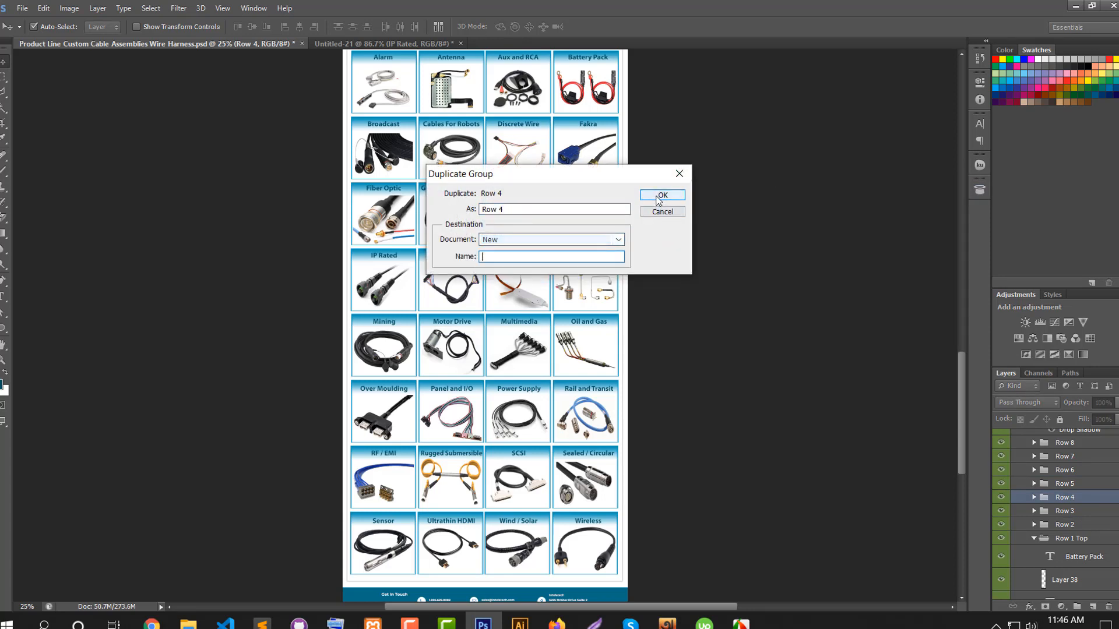
pyautogui.click(659, 196)
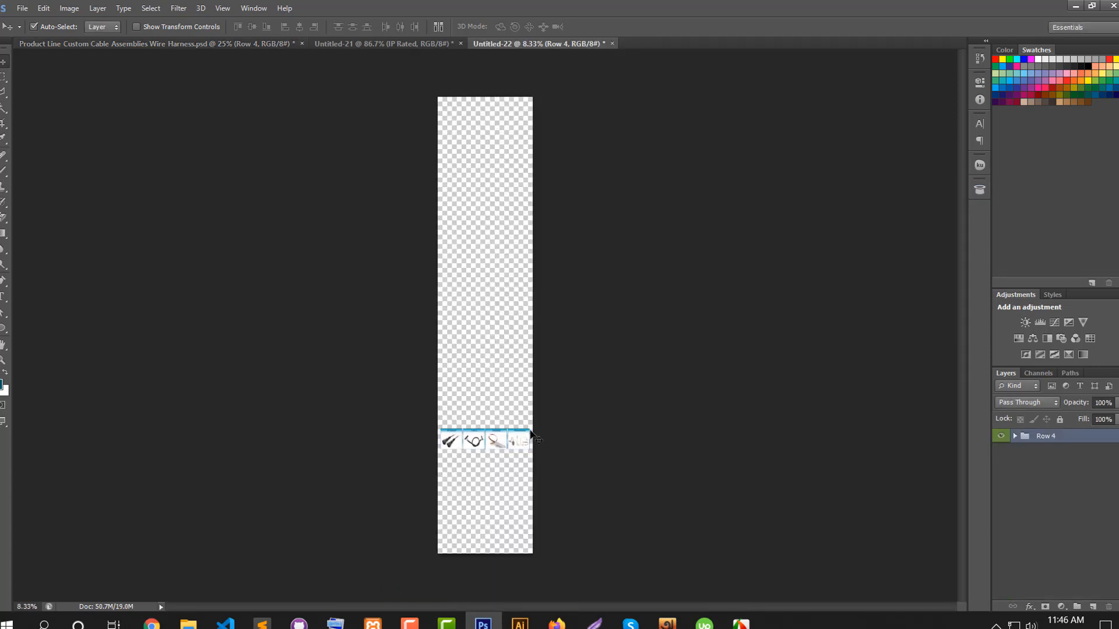
# Step: Trim the transparent pixels from all four sides of the new document and fit the canvas to the window
pyautogui.click(69, 8)
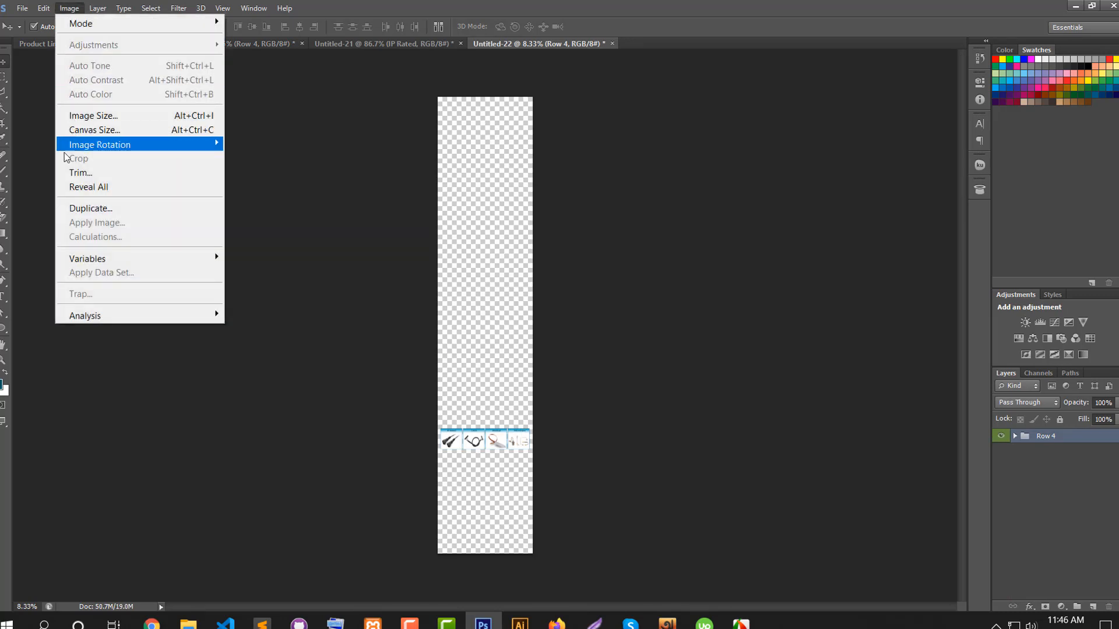
pyautogui.click(75, 171)
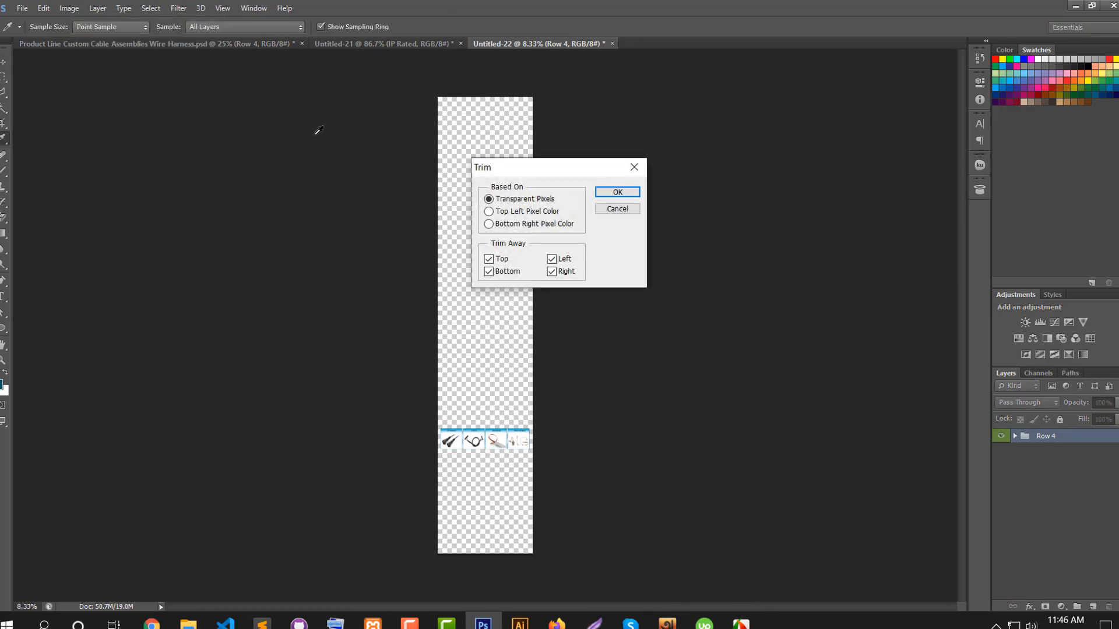
pyautogui.press('Return')
pyautogui.press('v')
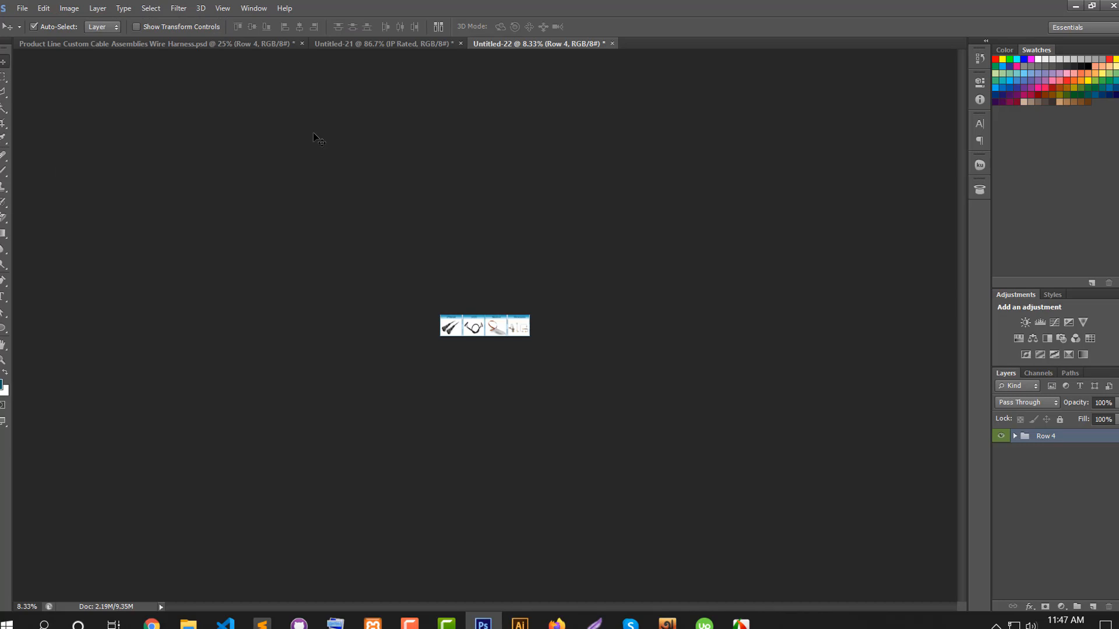
pyautogui.hotkey('ctrl', '0')
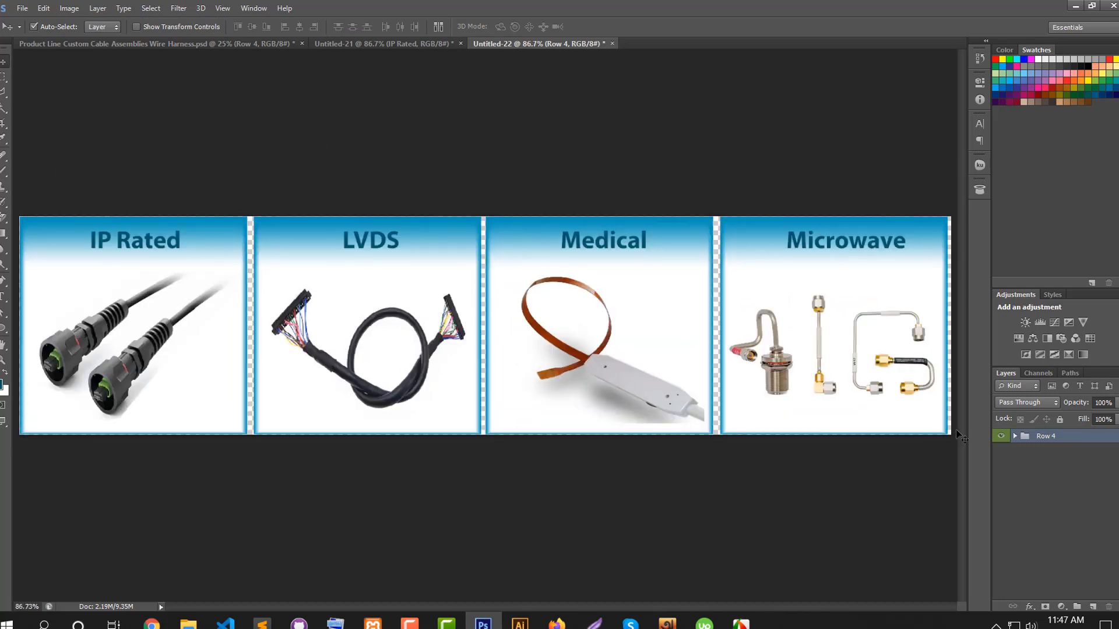
# Step: Expand the Row 4 group and check which background, title and picture layers make up the Microwave card by toggling their visibility
pyautogui.click(1015, 436)
pyautogui.scroll(-1, 1079, 523)
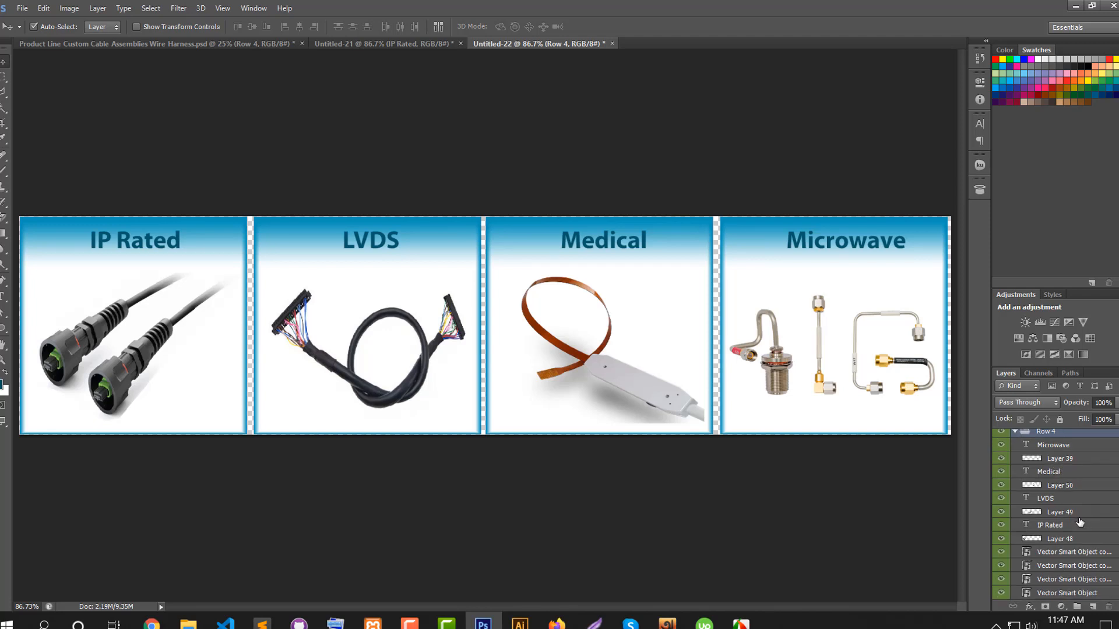
pyautogui.click(1038, 554)
pyautogui.click(1002, 553)
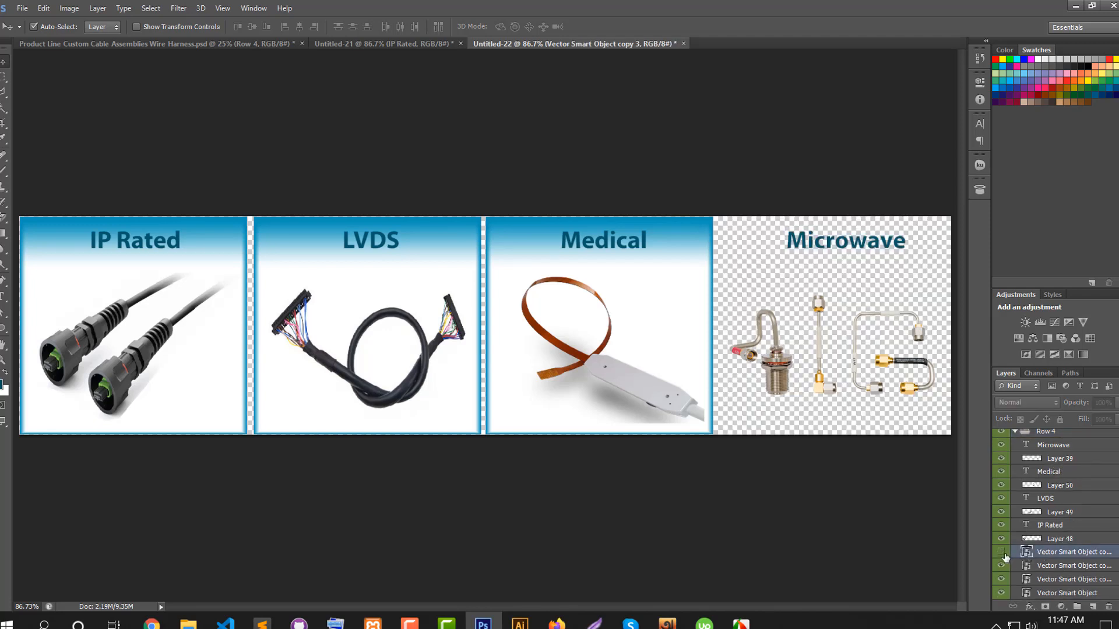
pyautogui.click(1003, 554)
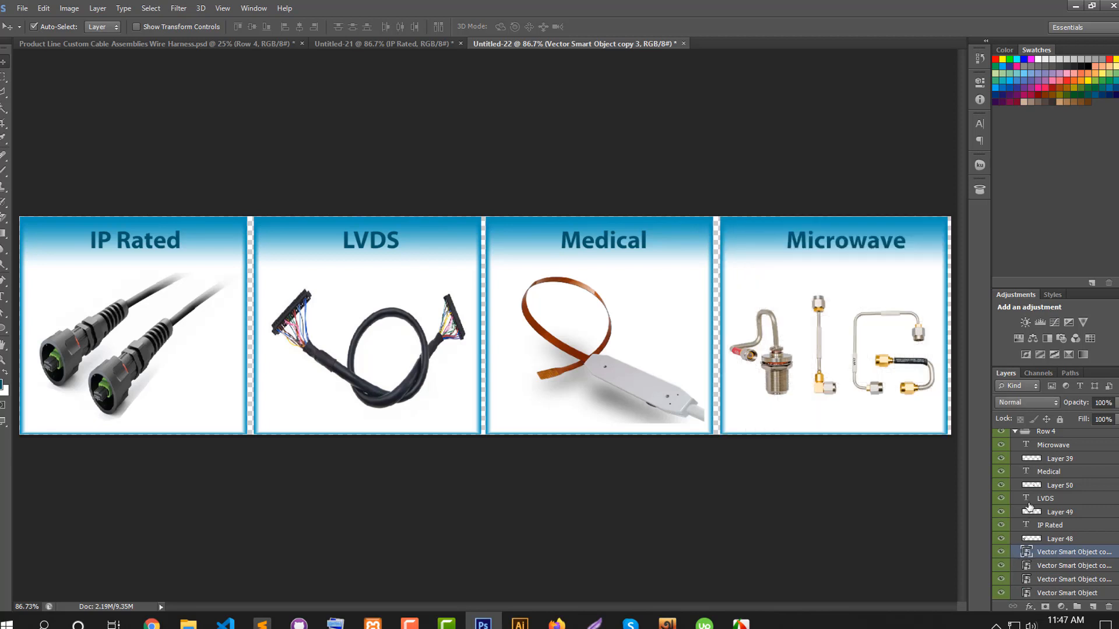
pyautogui.click(1001, 446)
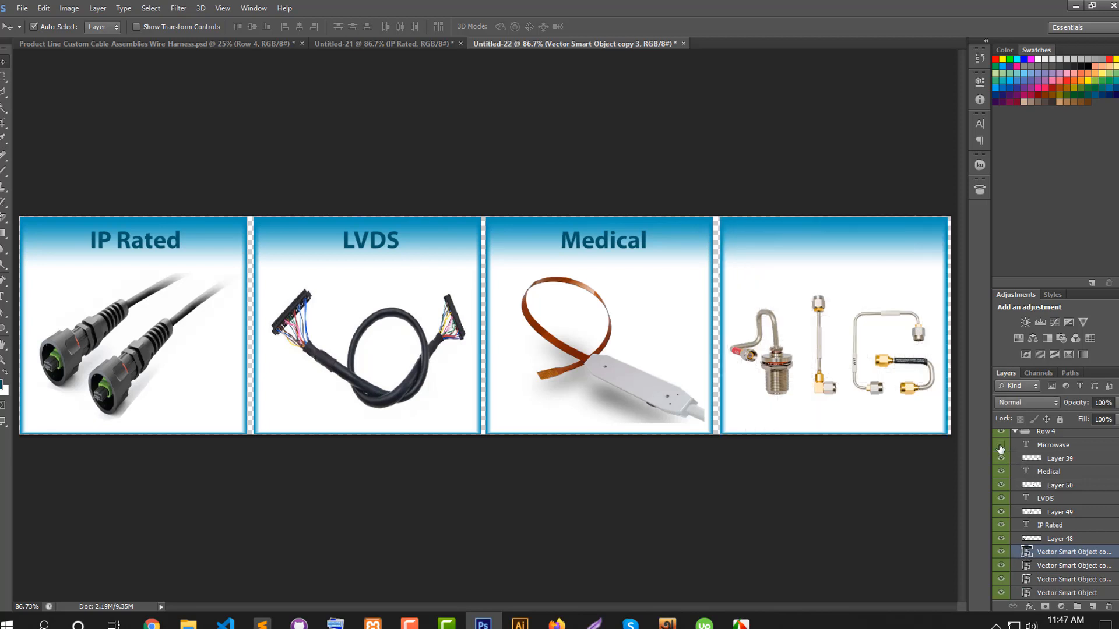
pyautogui.click(1002, 446)
pyautogui.click(1001, 459)
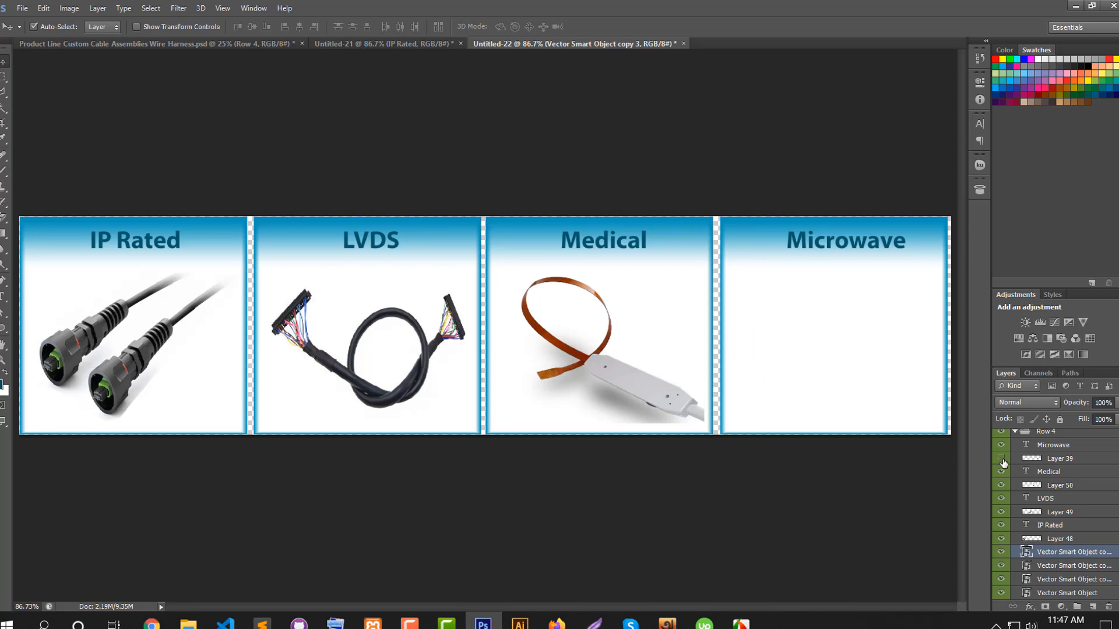
pyautogui.click(1002, 460)
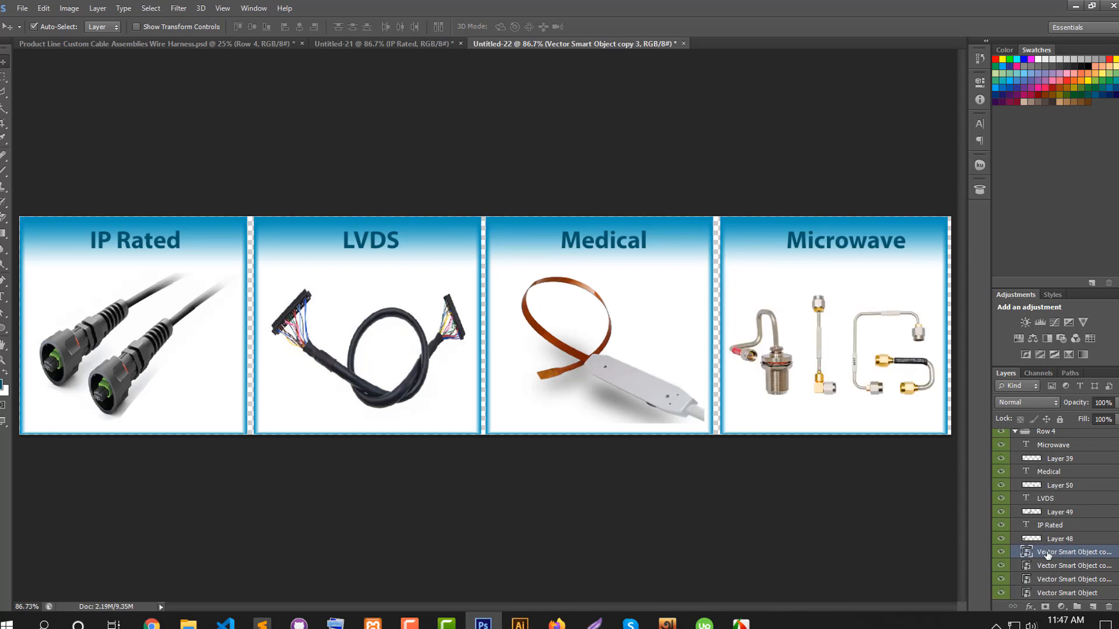
# Step: Reorder the Microwave, Medical and LVDS background smart objects so each sits directly beneath its own card's picture layer
pyautogui.moveTo(1051, 552); pyautogui.dragTo(1036, 478)
pyautogui.moveTo(1065, 568); pyautogui.dragTo(1067, 504)
pyautogui.moveTo(1067, 581); pyautogui.dragTo(1067, 548)
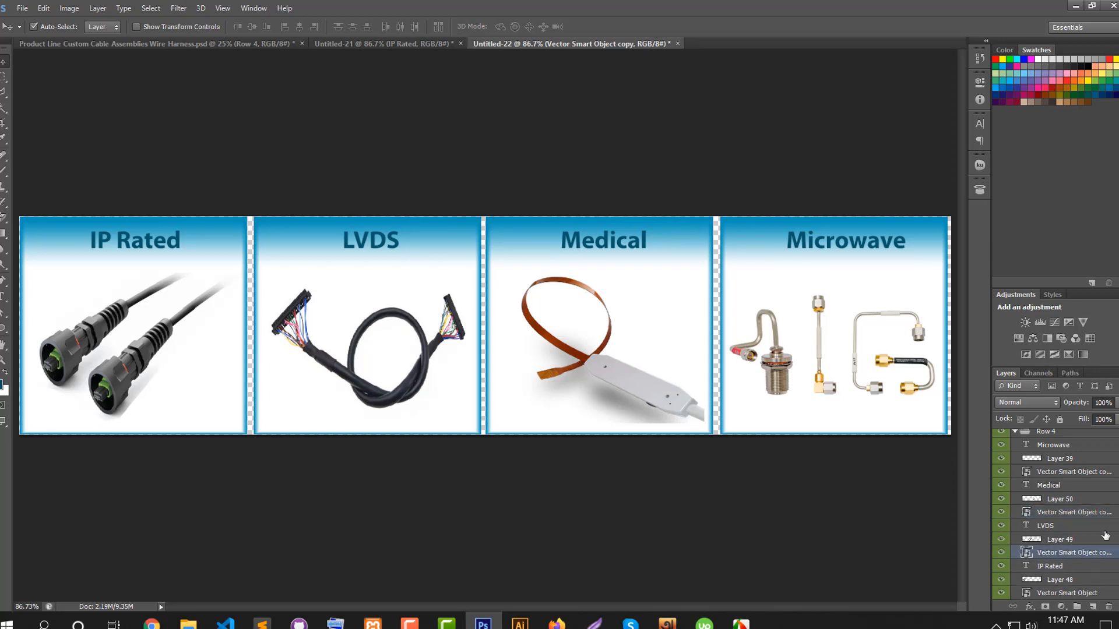
# Step: Convert the Microwave title, picture and background layers into one smart object and check it by toggling its visibility
pyautogui.click(1063, 448)
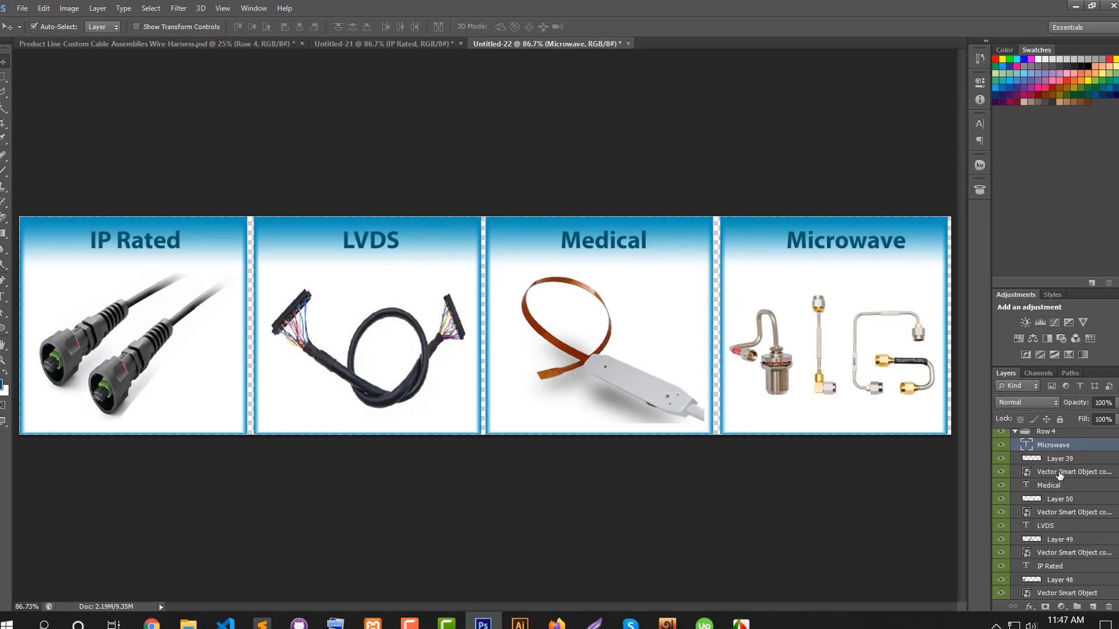
pyautogui.keyDown('shift'); pyautogui.click(1060, 475); pyautogui.keyUp('shift')
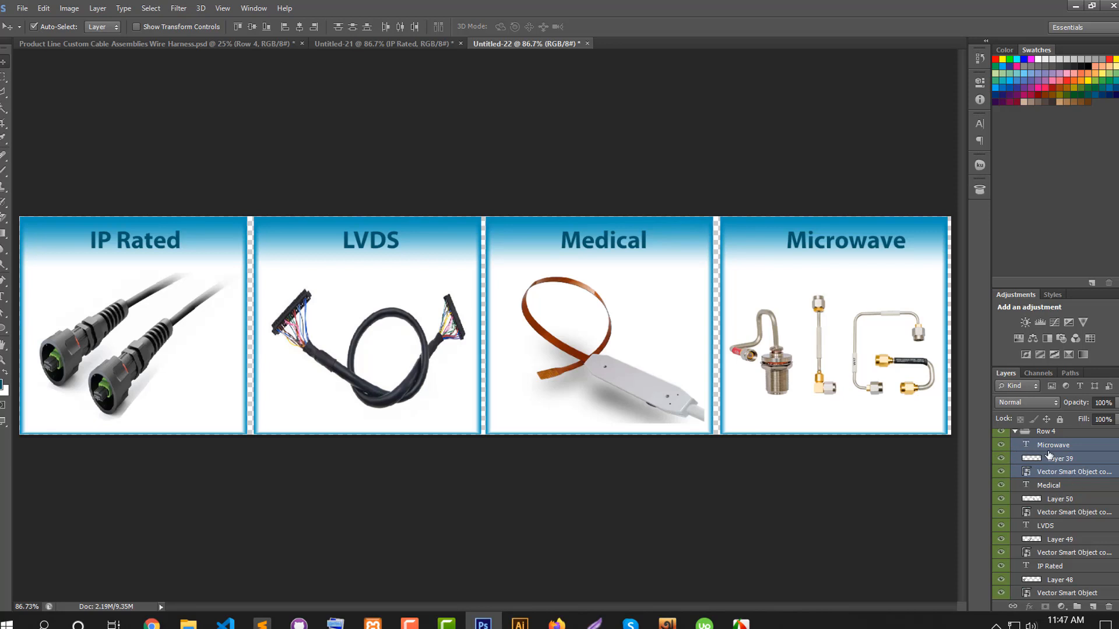
pyautogui.rightClick(1049, 455)
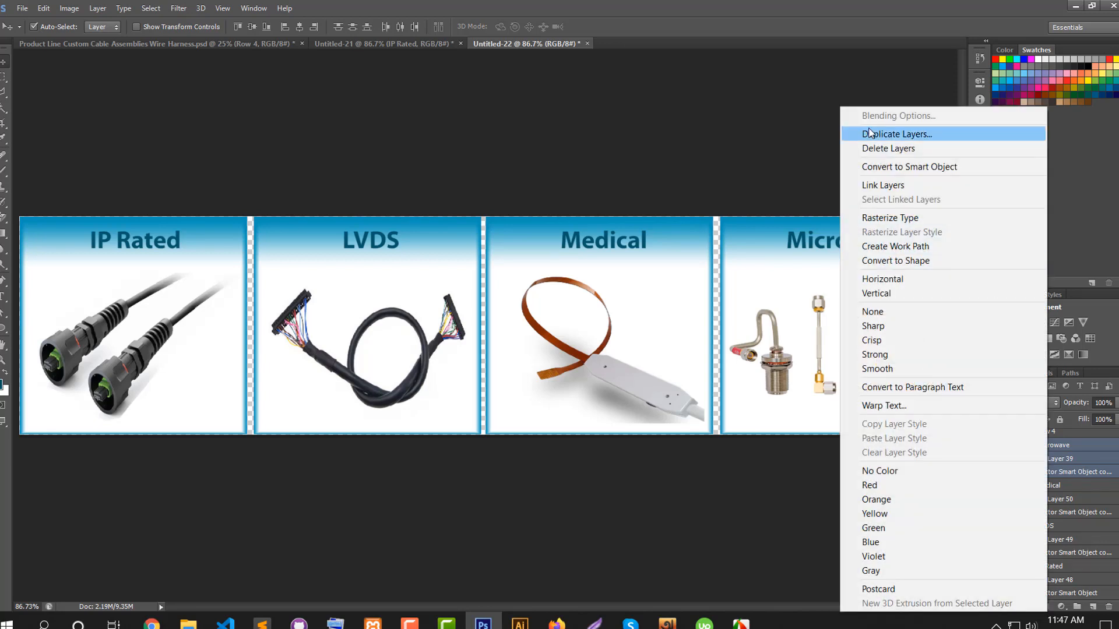
pyautogui.click(889, 168)
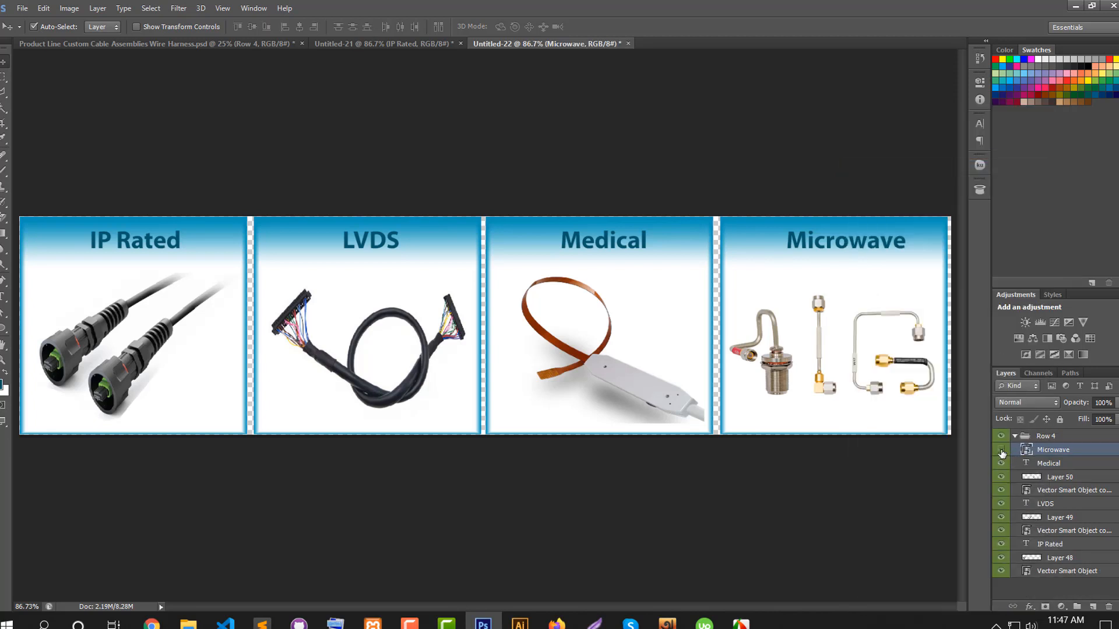
pyautogui.click(1002, 452)
pyautogui.click(1003, 452)
pyautogui.click(1002, 454)
pyautogui.click(1002, 454)
# Step: Convert the Medical title, picture and background layers into one smart object, then check the Medical and Microwave cards' visibility
pyautogui.click(1036, 467)
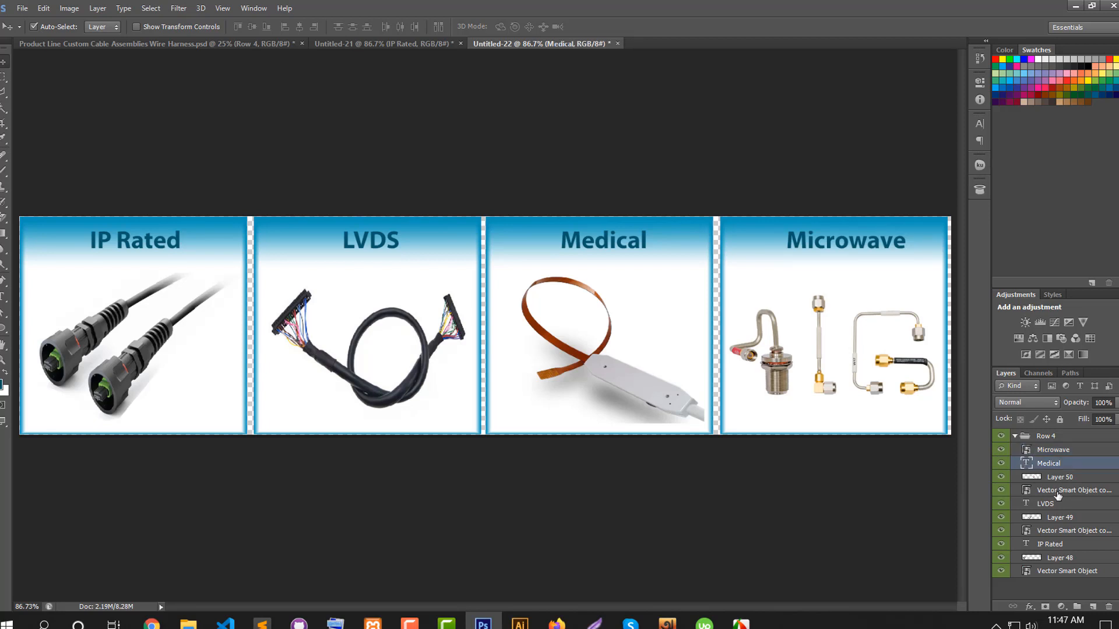
pyautogui.keyDown('shift'); pyautogui.click(1057, 492); pyautogui.keyUp('shift')
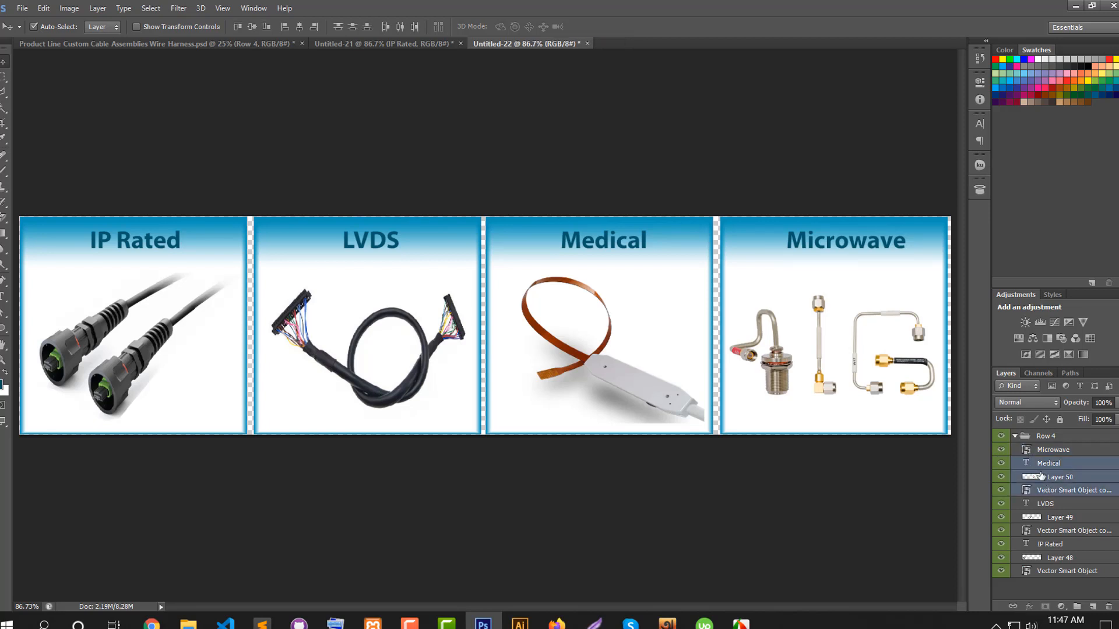
pyautogui.rightClick(1041, 476)
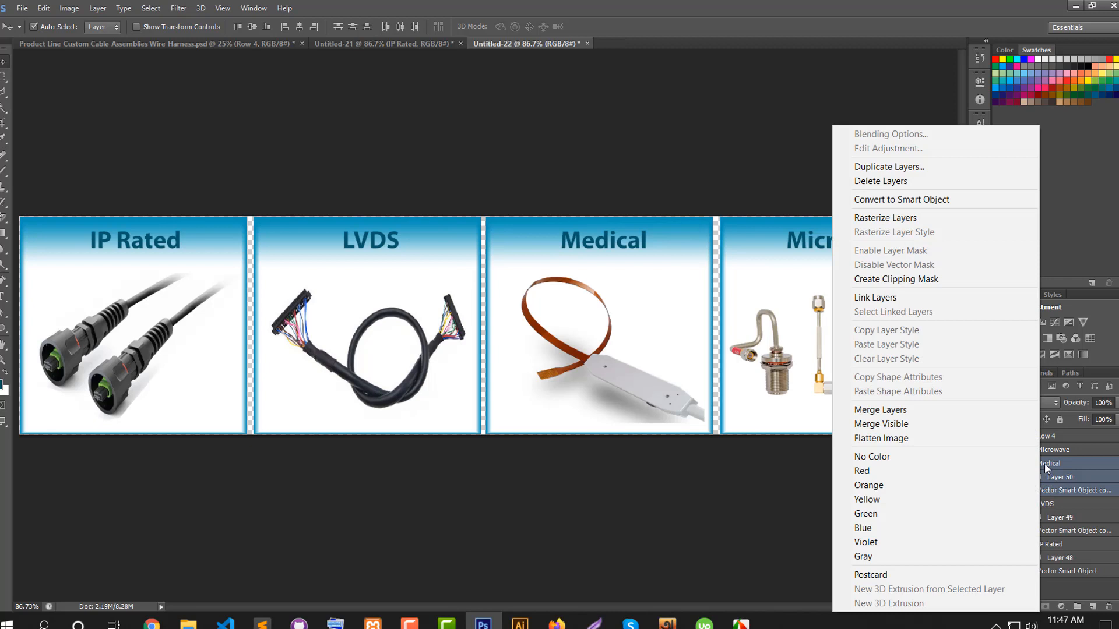
pyautogui.click(923, 201)
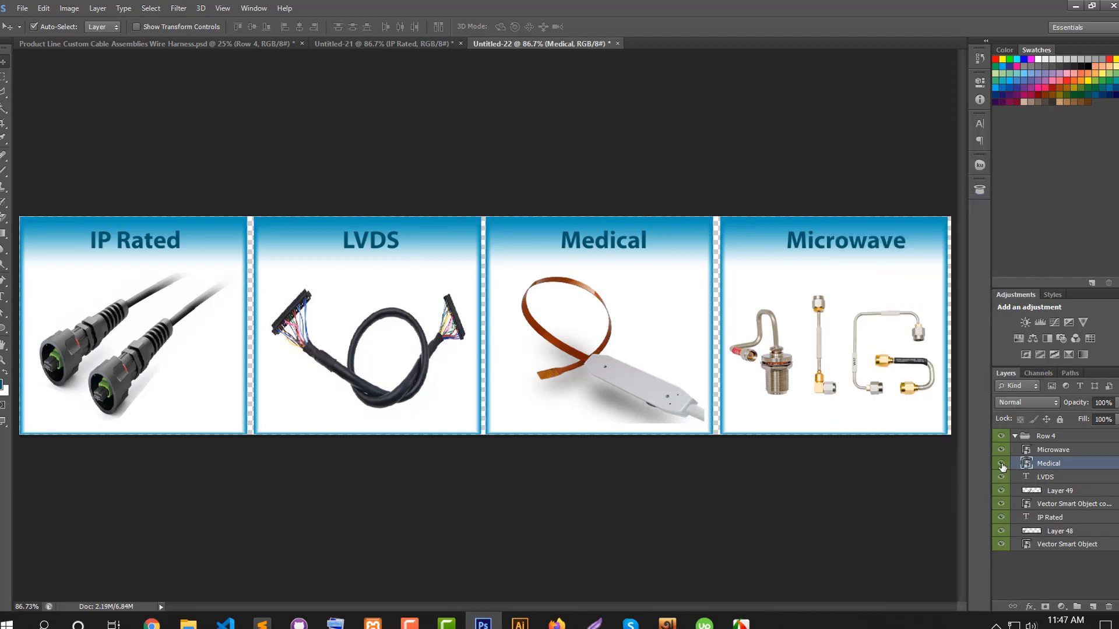
pyautogui.click(1002, 464)
pyautogui.click(1004, 464)
pyautogui.click(1001, 450)
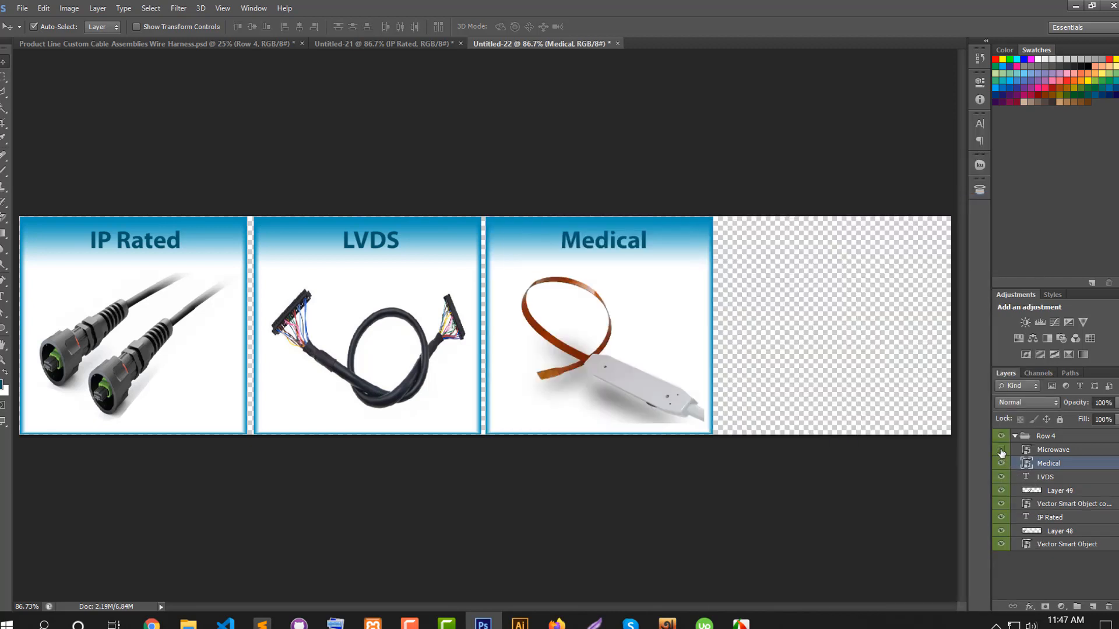
pyautogui.click(1001, 450)
# Step: Combine the LVDS title, Layer 49 and their background into a single smart object
pyautogui.click(1056, 479)
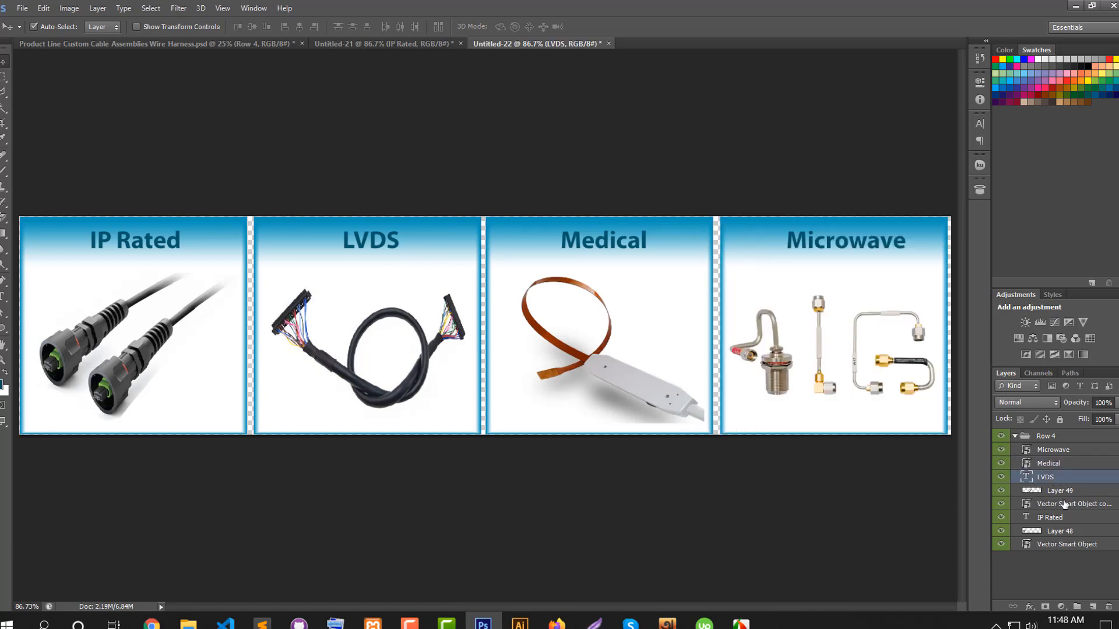
pyautogui.keyDown('shift'); pyautogui.click(1065, 506); pyautogui.keyUp('shift')
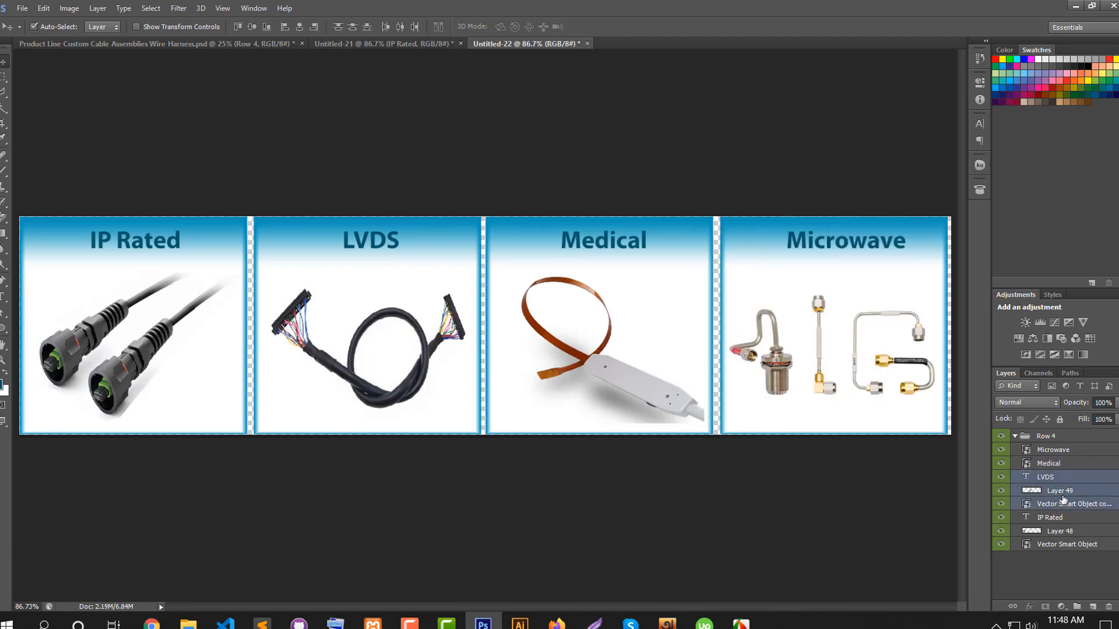
pyautogui.rightClick(1064, 504)
pyautogui.click(1003, 82)
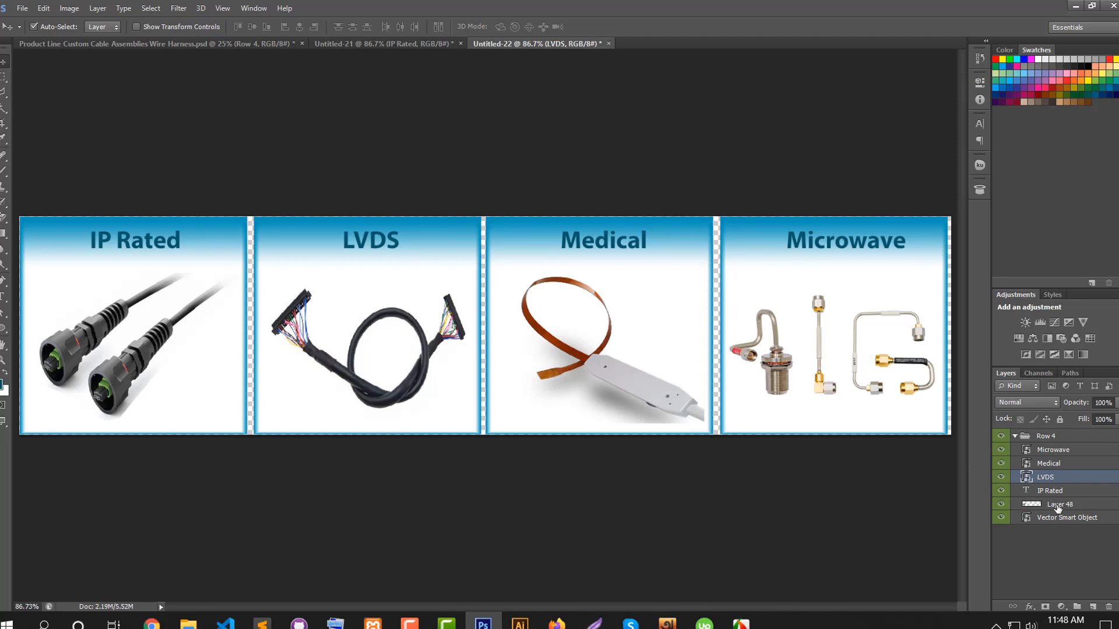
# Step: Combine the IP Rated title, Layer 48 and their background into a single smart object
pyautogui.click(1057, 509)
pyautogui.click(1058, 493)
pyautogui.keyDown('shift'); pyautogui.click(1060, 519); pyautogui.keyUp('shift')
pyautogui.rightClick(1060, 519)
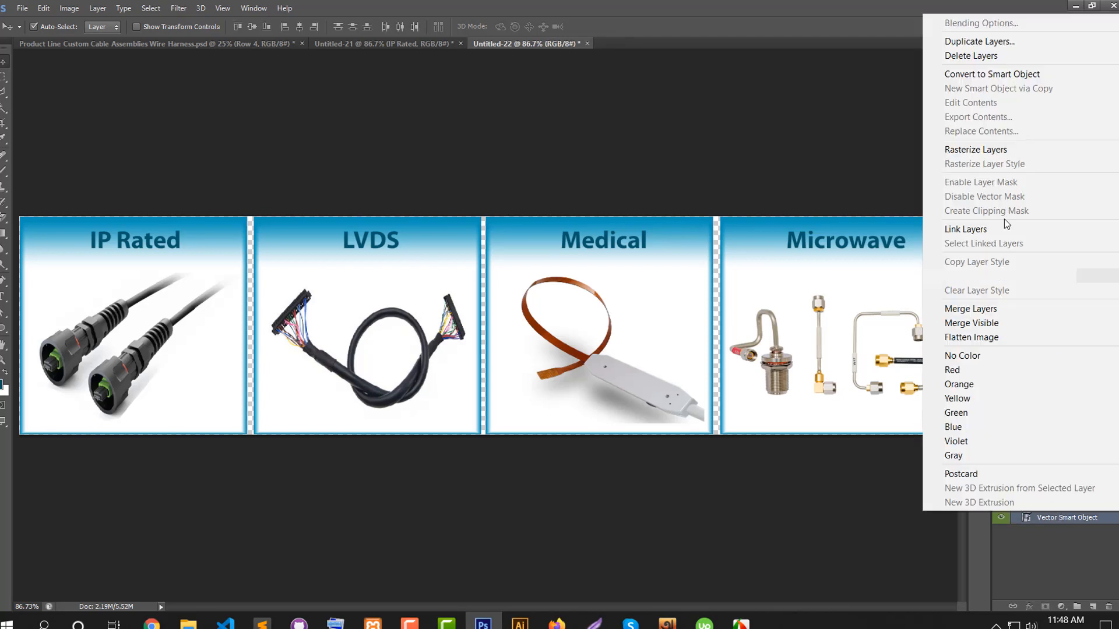
pyautogui.click(1003, 76)
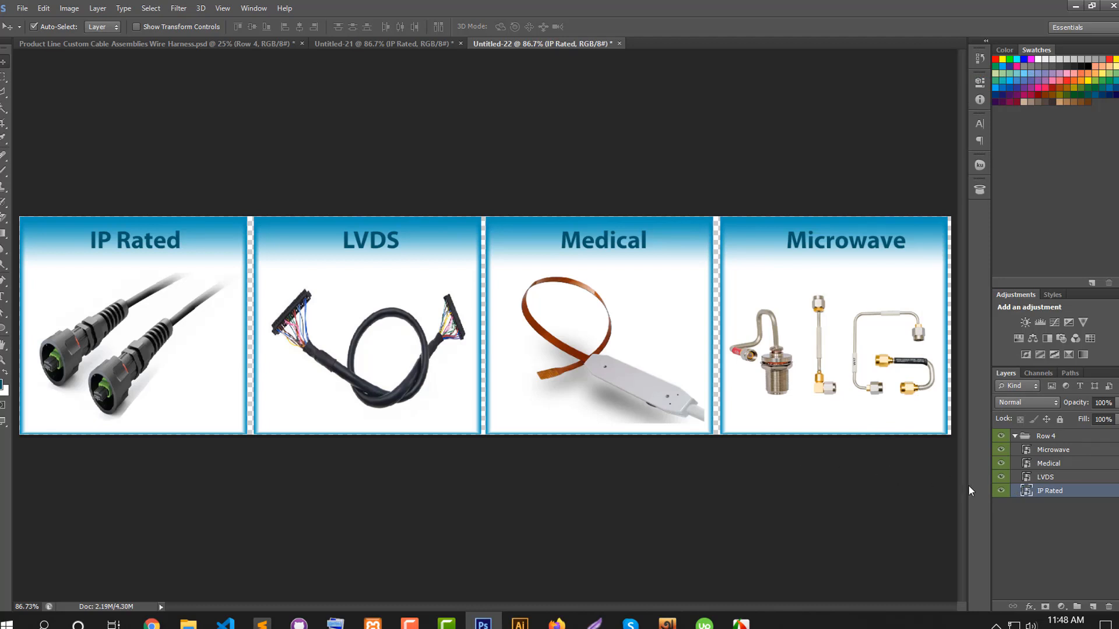
# Step: Open the IP Rated smart object, export it for web as IP-Rated.jpg into custom-cable-assemblies, and close it without saving
pyautogui.doubleClick(1026, 492)
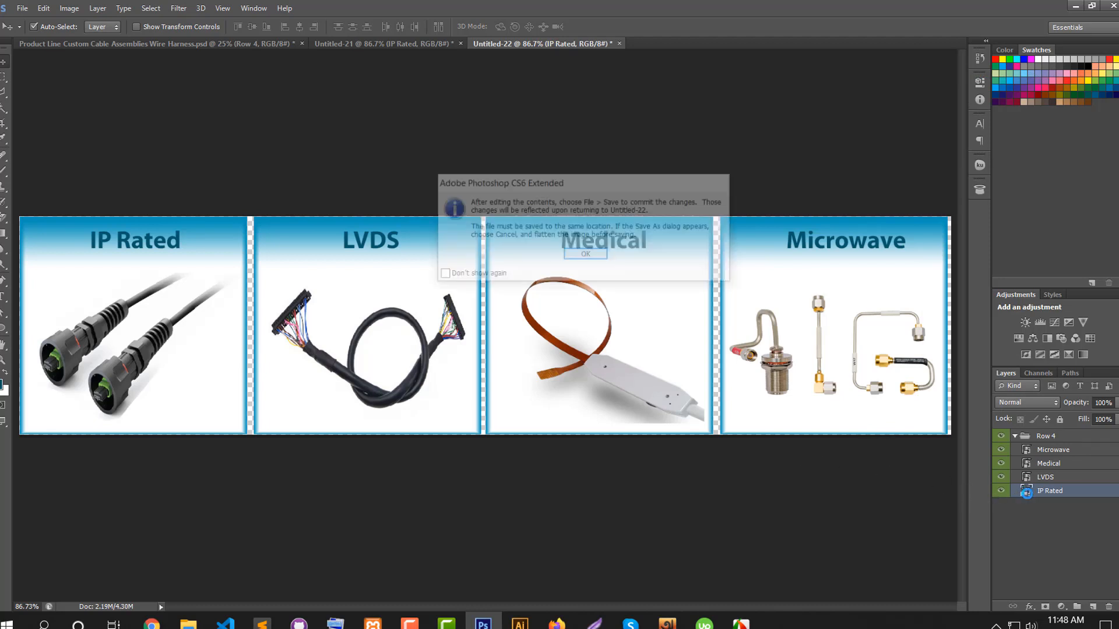
pyautogui.click(585, 255)
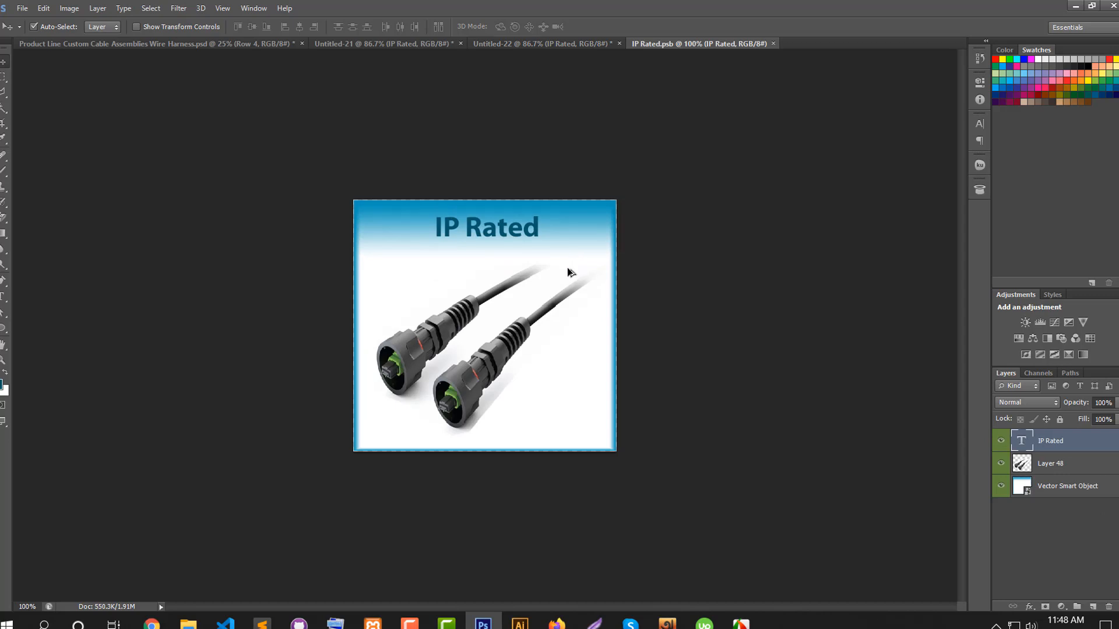
pyautogui.hotkey('ctrl', 'alt', 'shift', 's')
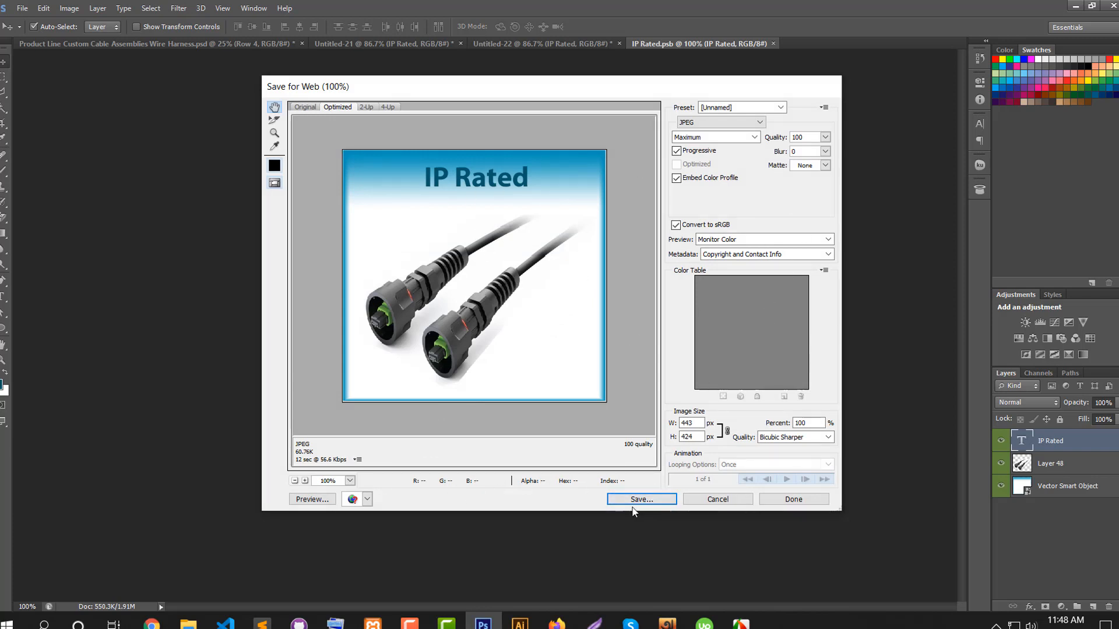
pyautogui.click(641, 499)
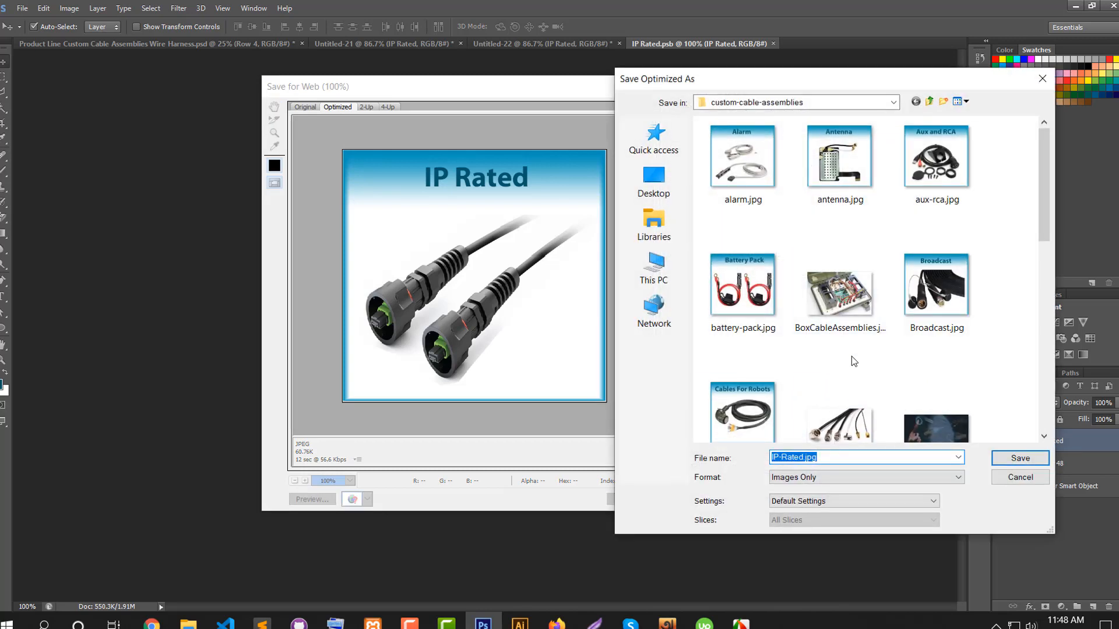
pyautogui.scroll(-5, 851, 355)
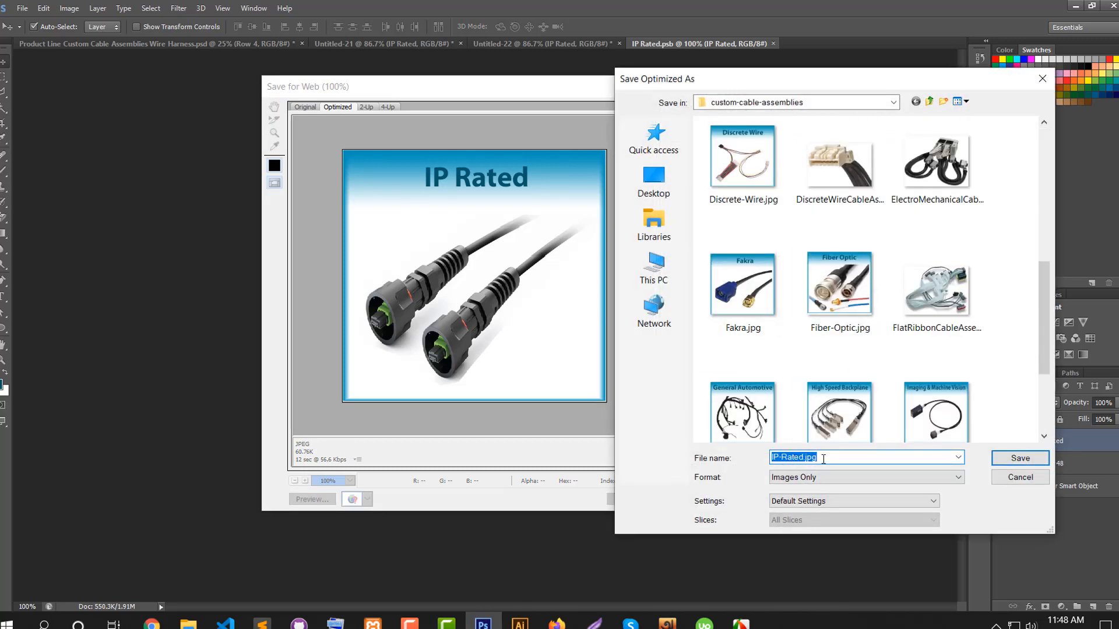
pyautogui.moveTo(874, 76); pyautogui.dragTo(650, 60)
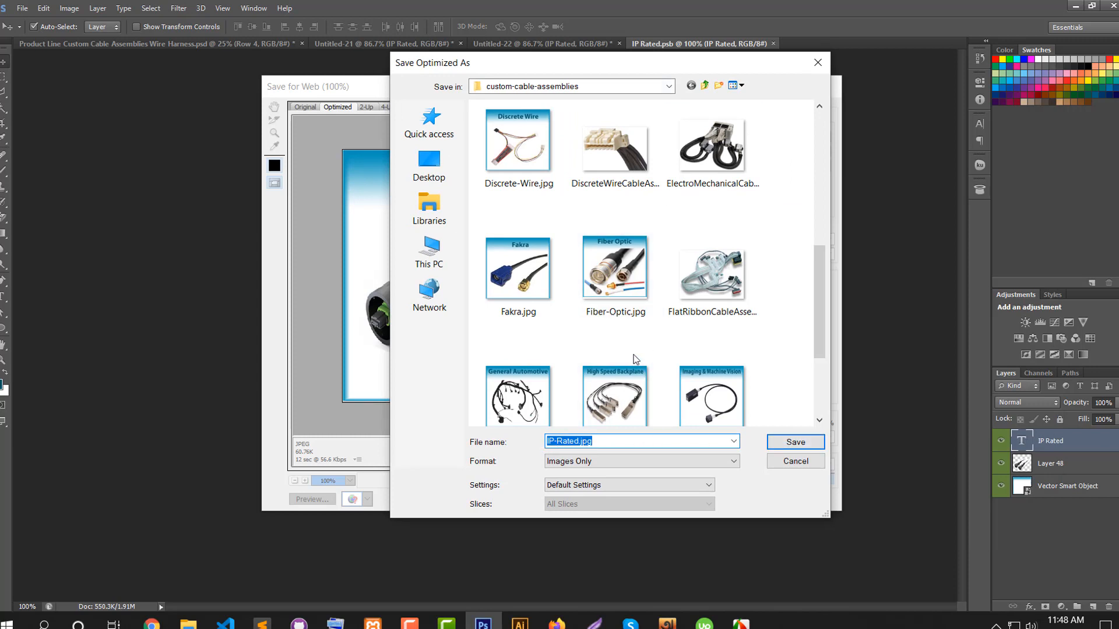
pyautogui.scroll(-2, 670, 329)
pyautogui.scroll(3, 673, 334)
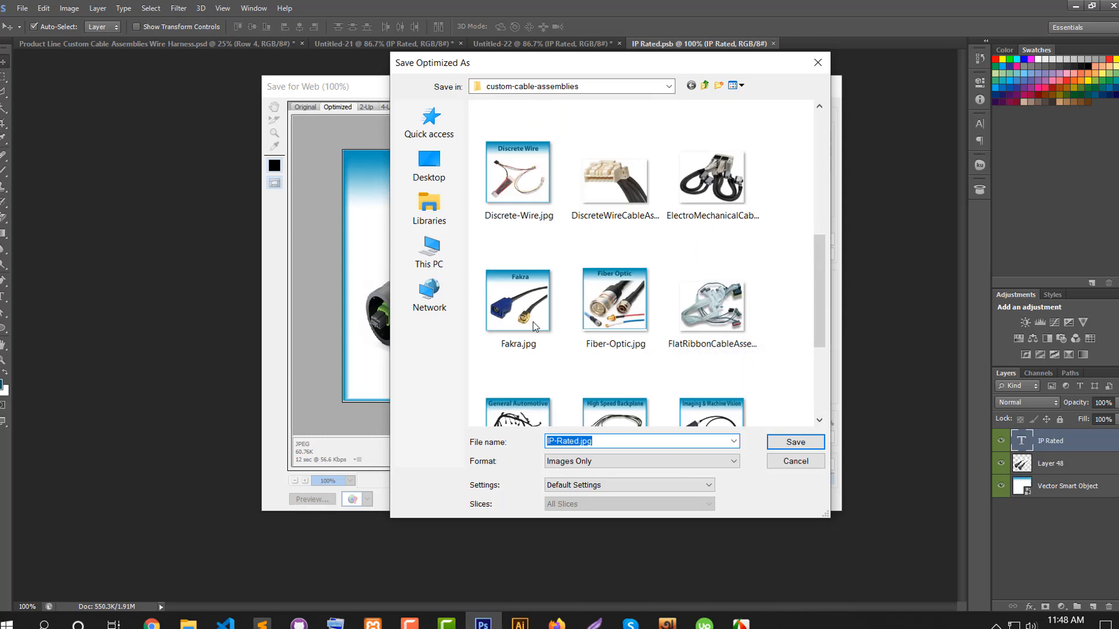
pyautogui.moveTo(619, 65); pyautogui.dragTo(770, 65)
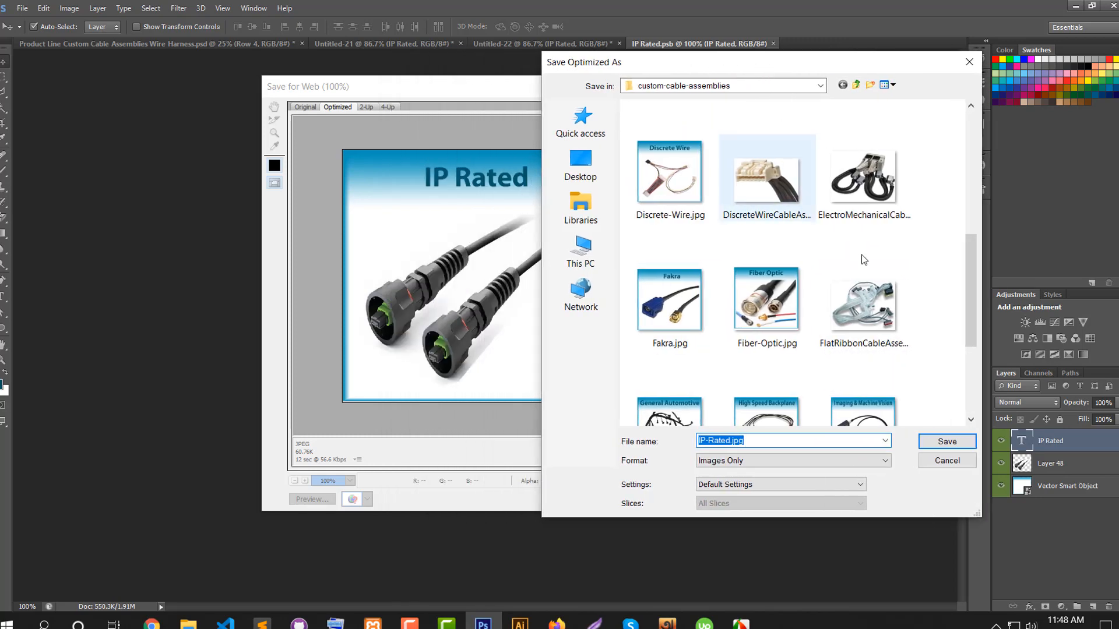
pyautogui.click(947, 442)
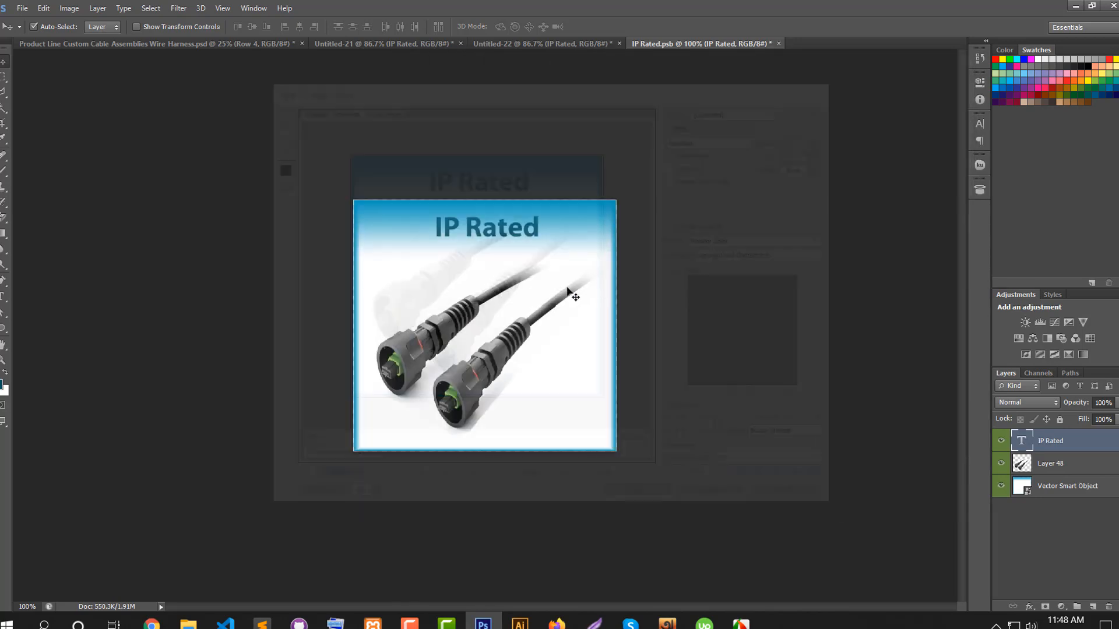
pyautogui.click(779, 44)
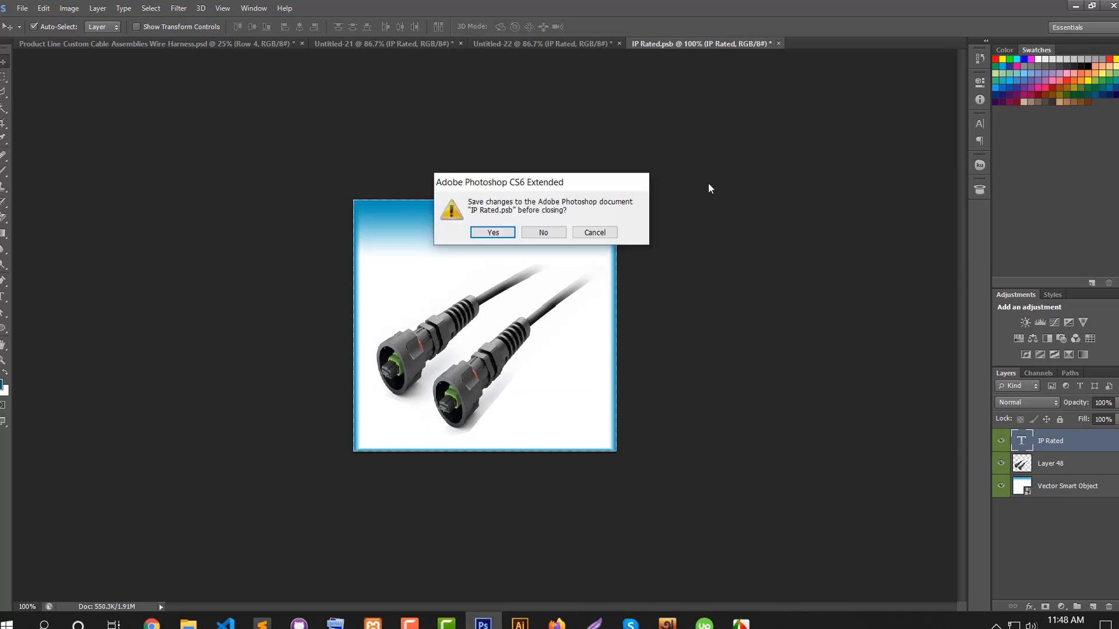
pyautogui.click(553, 232)
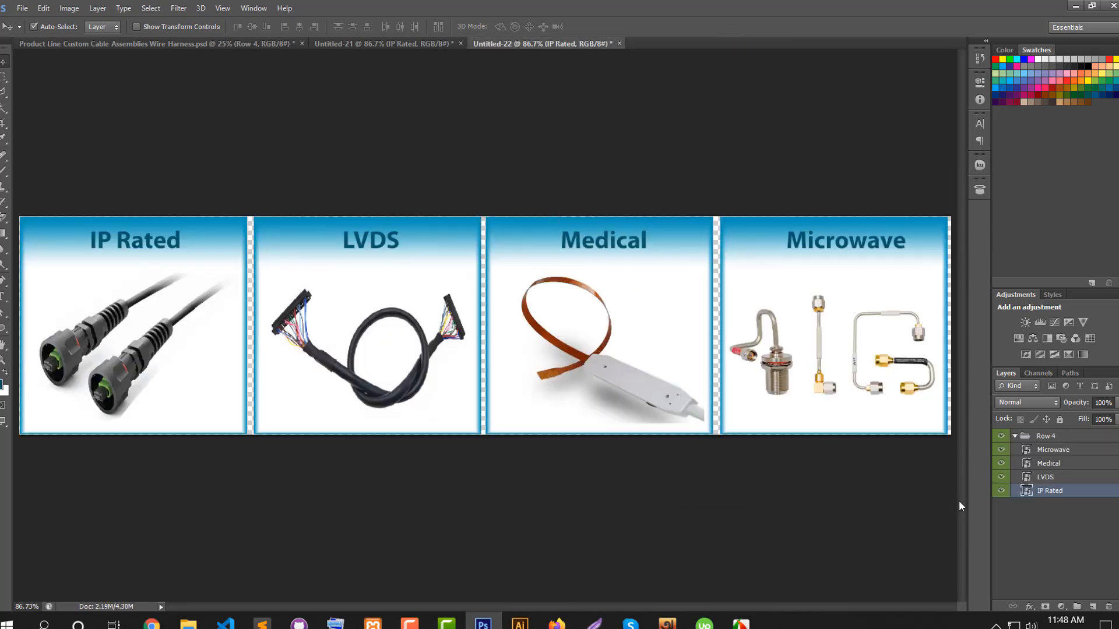
# Step: Open the LVDS smart object, export it for web as LVDS.jpg into custom-cable-assemblies, and close it without saving
pyautogui.doubleClick(1026, 479)
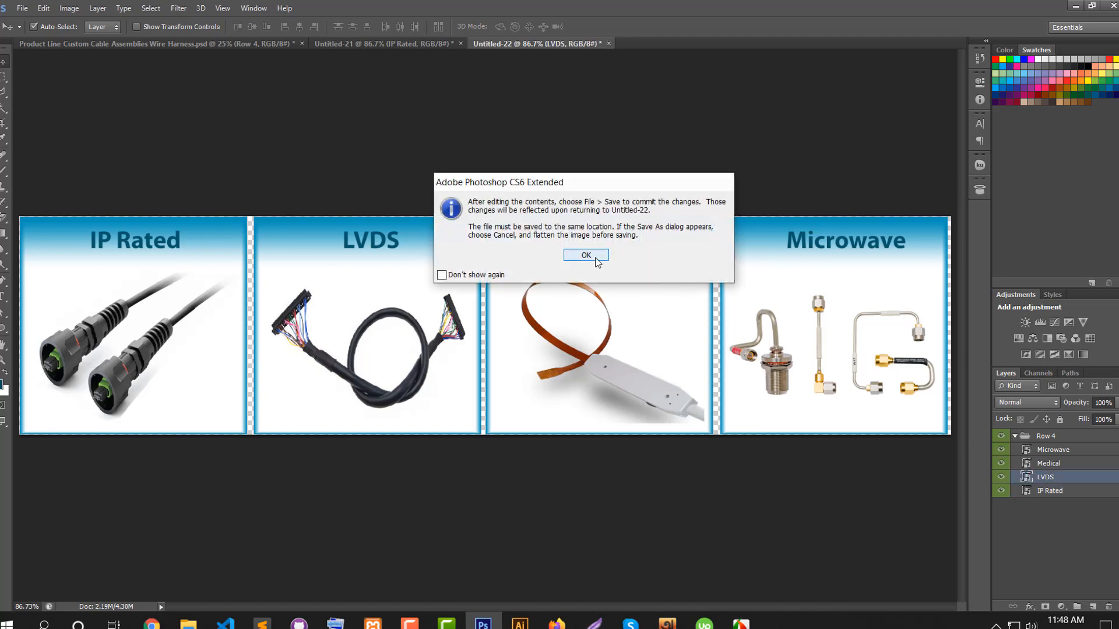
pyautogui.press('Return')
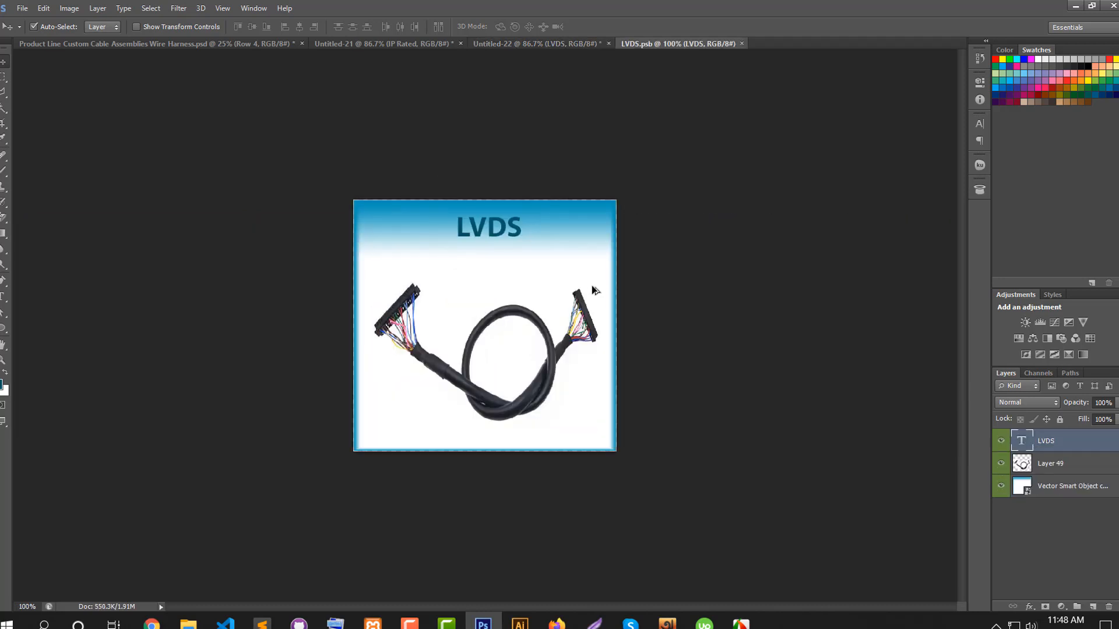
pyautogui.hotkey('ctrl', 'alt', 'shift', 's')
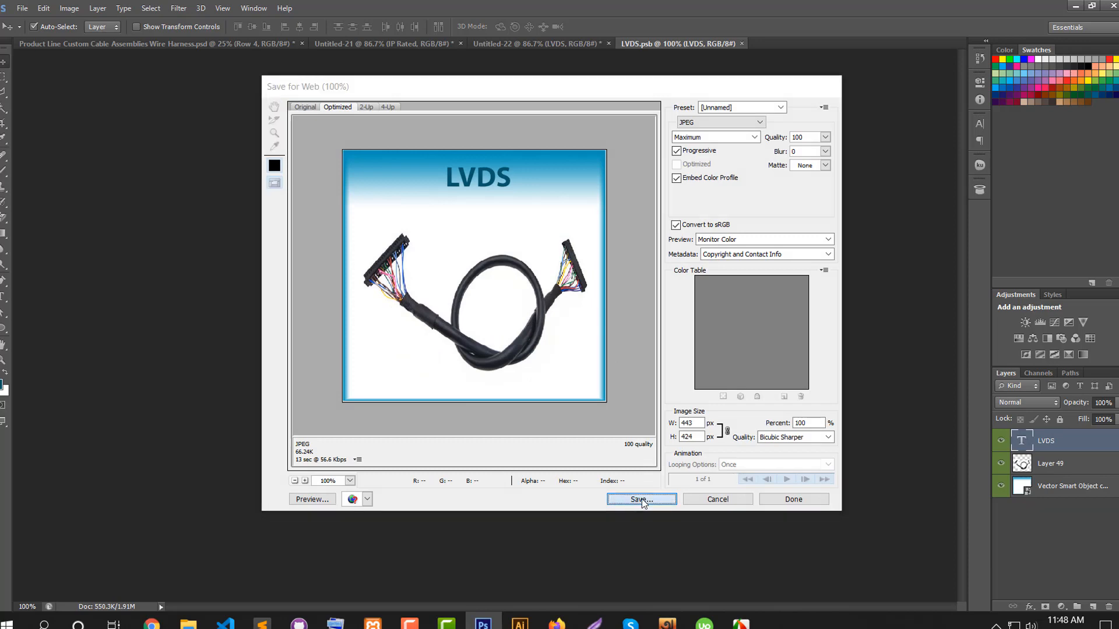
pyautogui.click(641, 502)
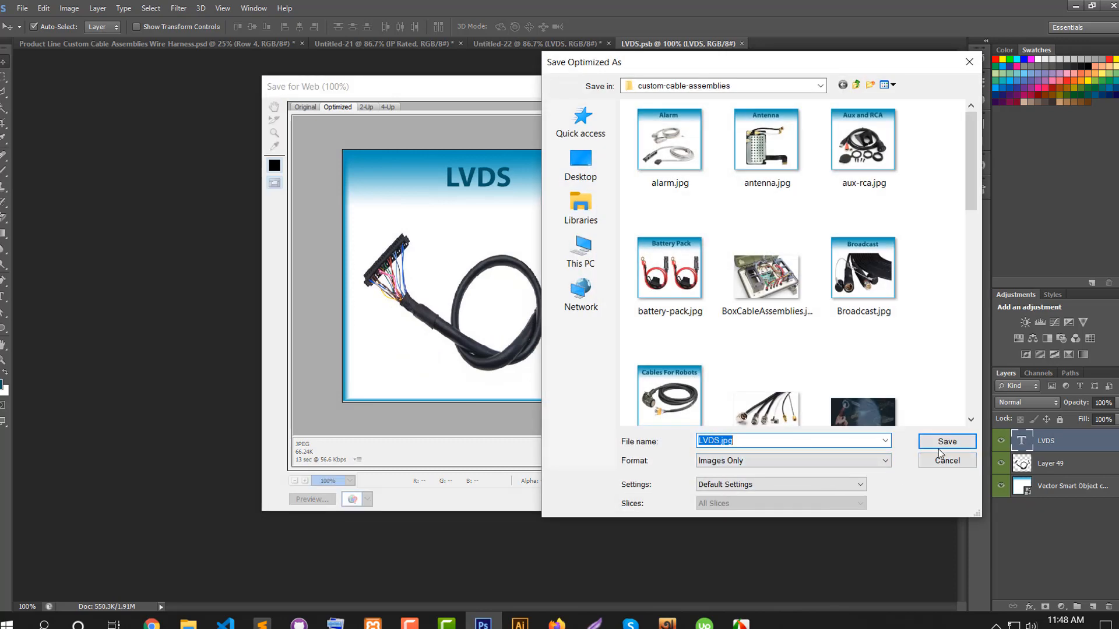
pyautogui.click(936, 442)
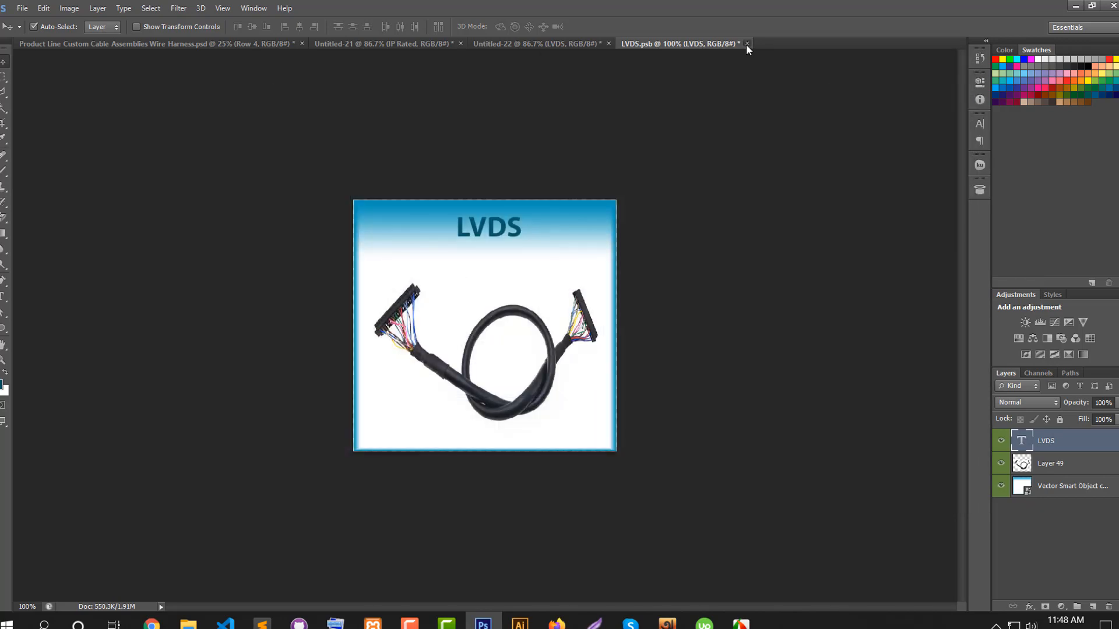
pyautogui.click(746, 44)
pyautogui.click(543, 232)
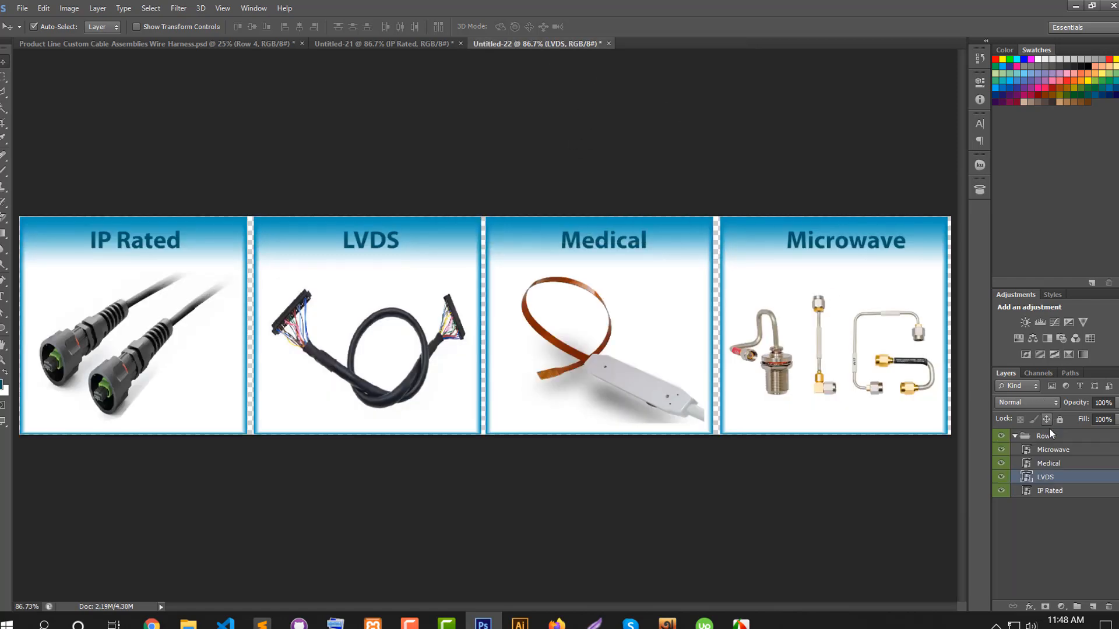
# Step: Open the Medical smart object, export it for web as Medical.jpg into custom-cable-assemblies, and close it without saving
pyautogui.doubleClick(1026, 464)
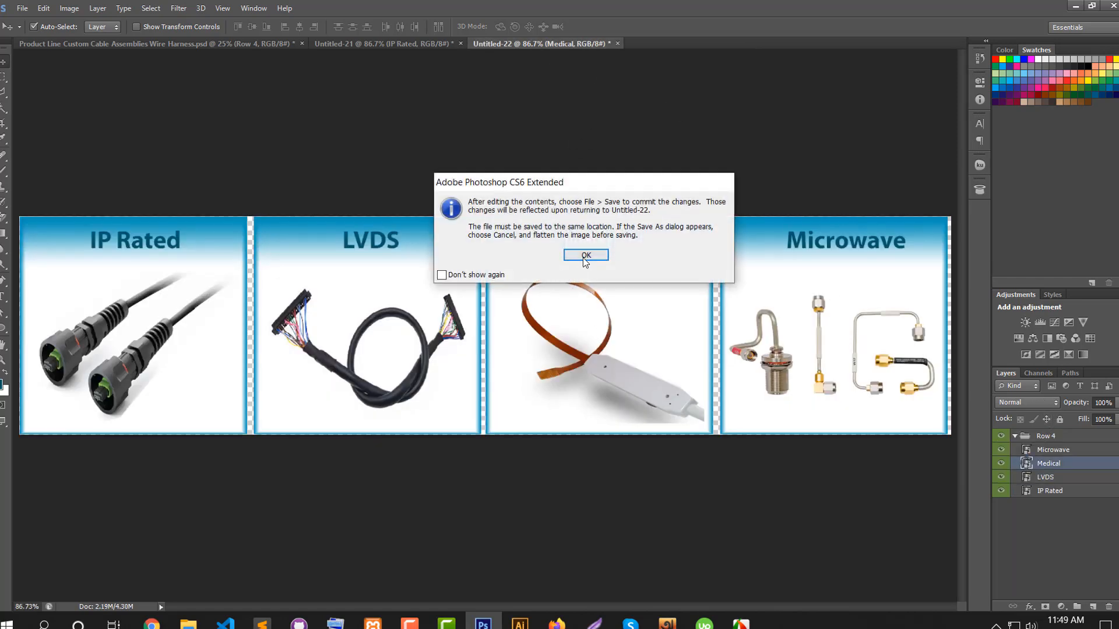
pyautogui.click(584, 255)
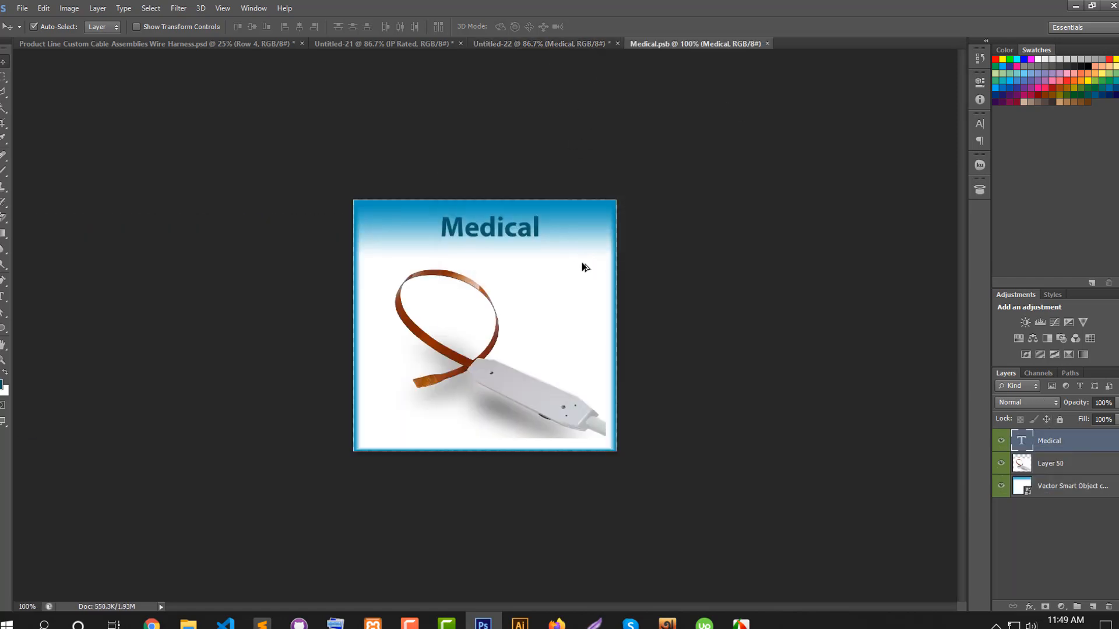
pyautogui.hotkey('ctrl', 'shift', 'alt', 's')
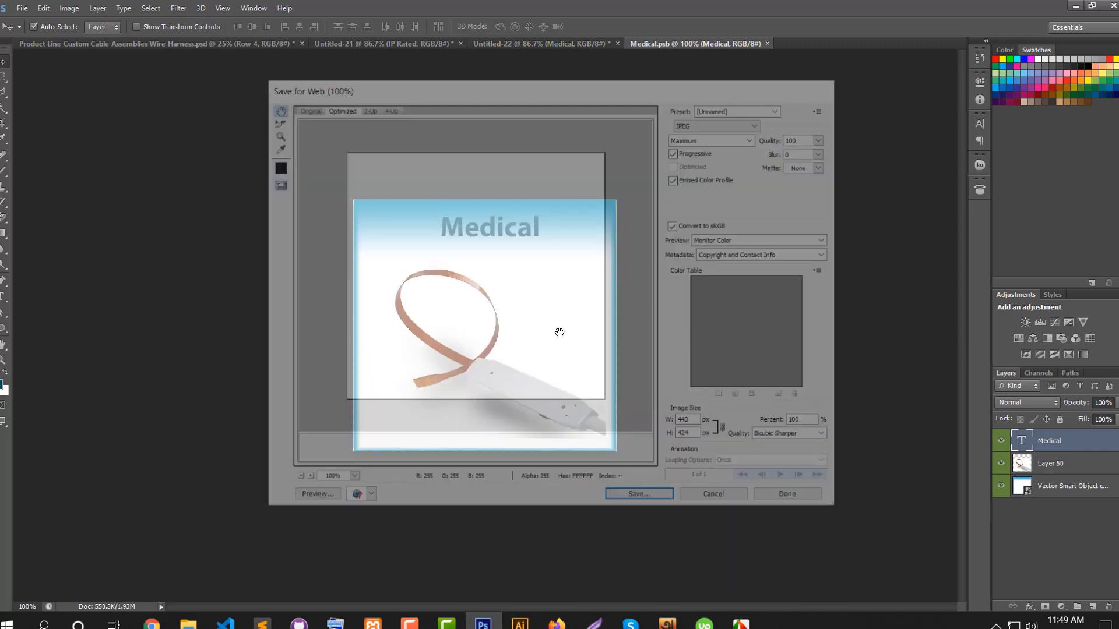
pyautogui.click(641, 500)
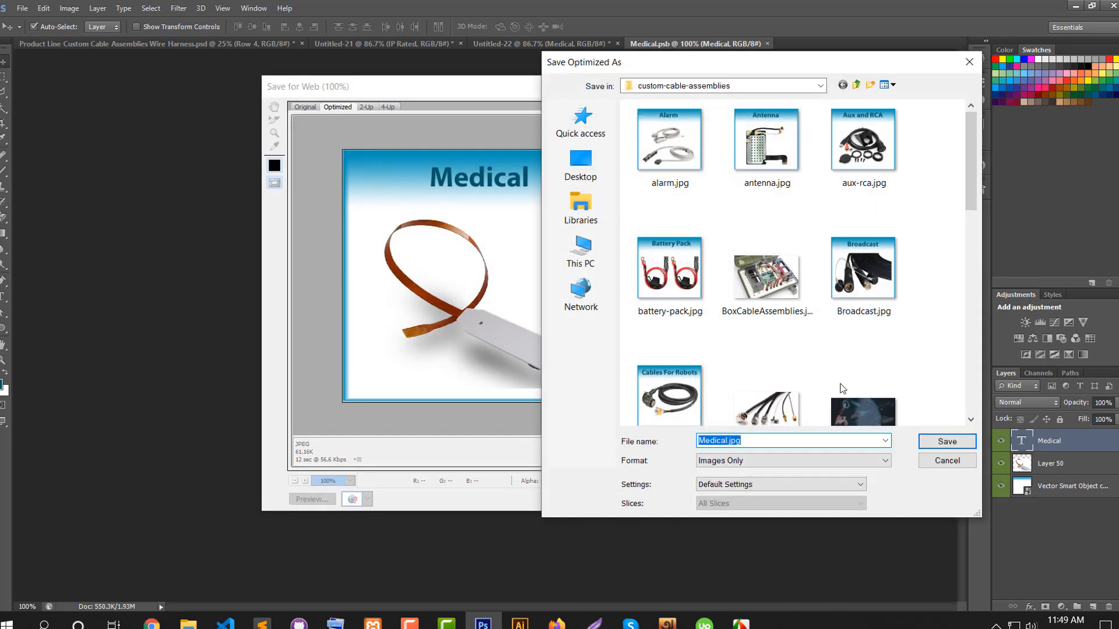
pyautogui.click(948, 442)
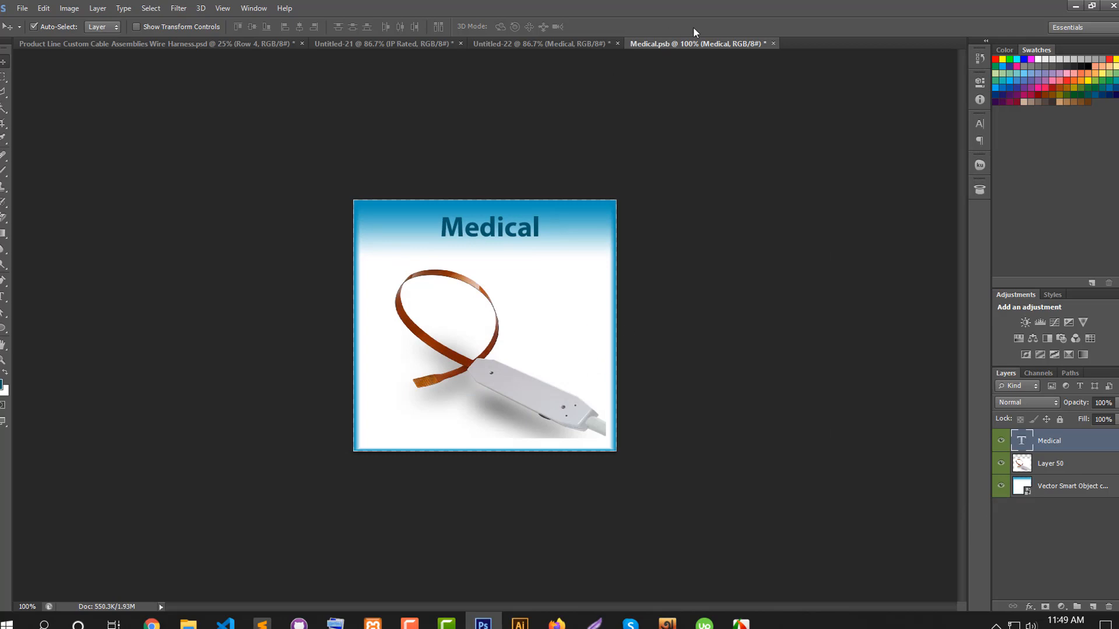
pyautogui.hotkey('ctrl', 'w')
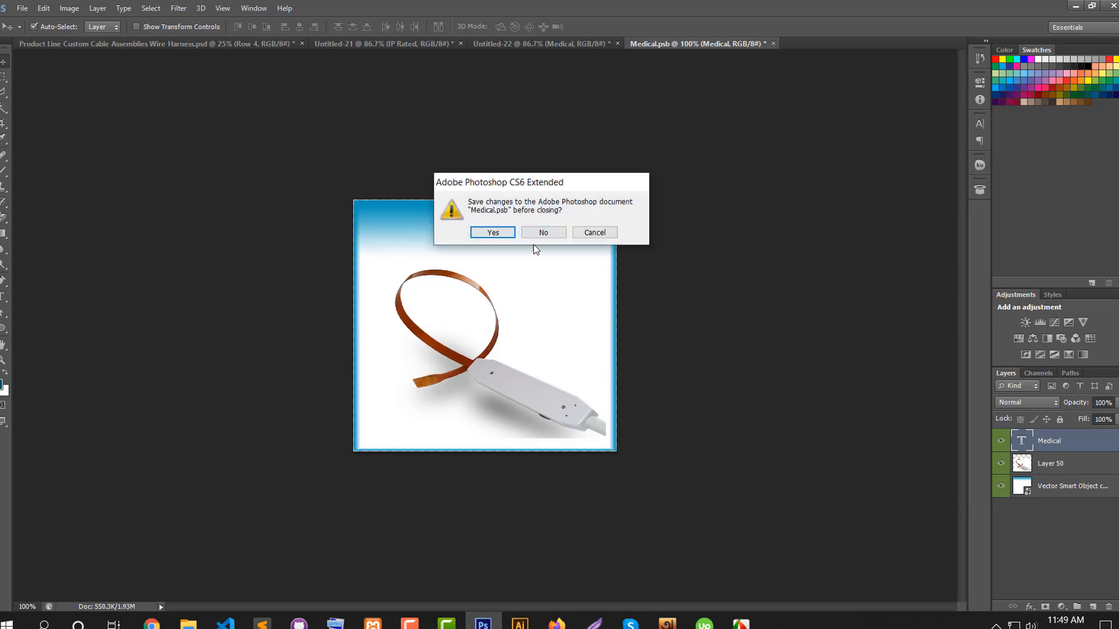
pyautogui.click(543, 233)
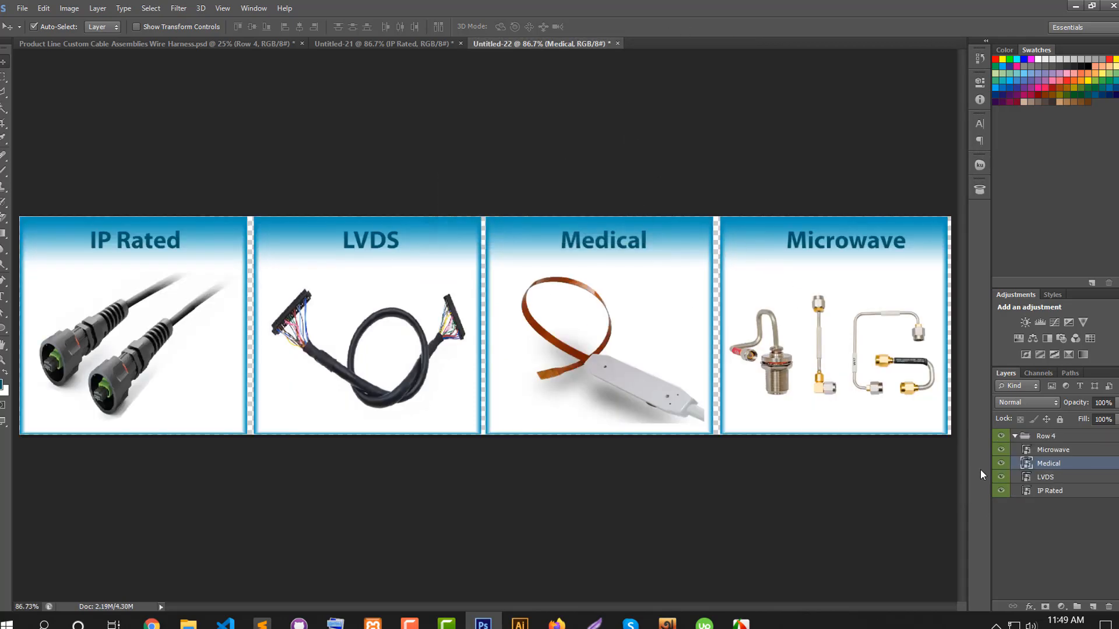
# Step: Open the Microwave smart object and crop its canvas to the outline of the background layer
pyautogui.doubleClick(1024, 452)
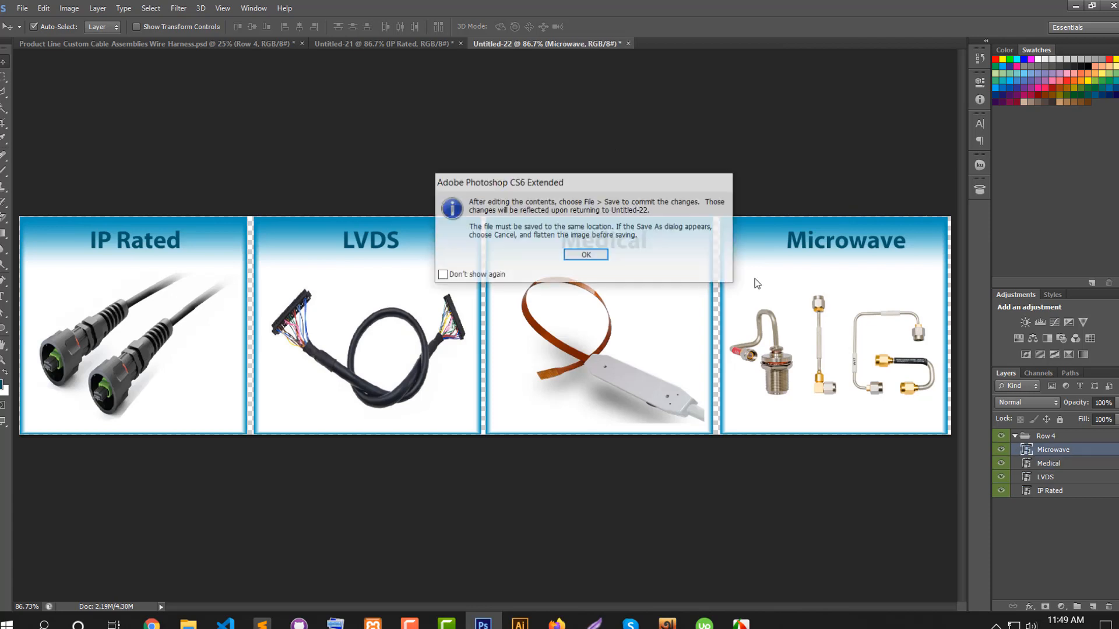
pyautogui.click(586, 255)
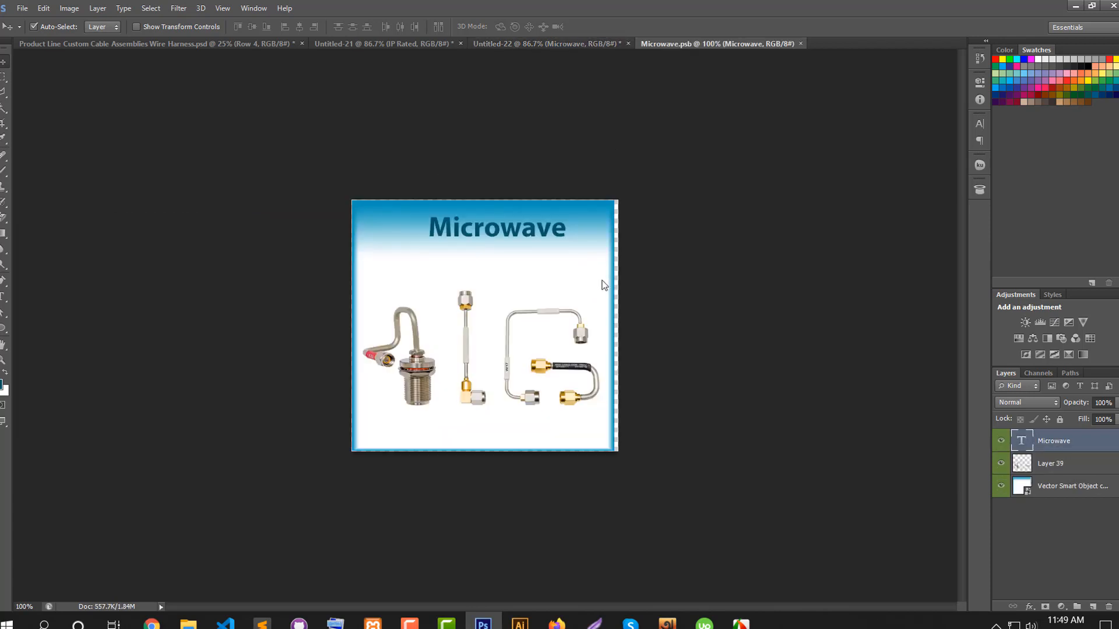
pyautogui.hotkey('ctrl', 'alt', 'shift', 's')
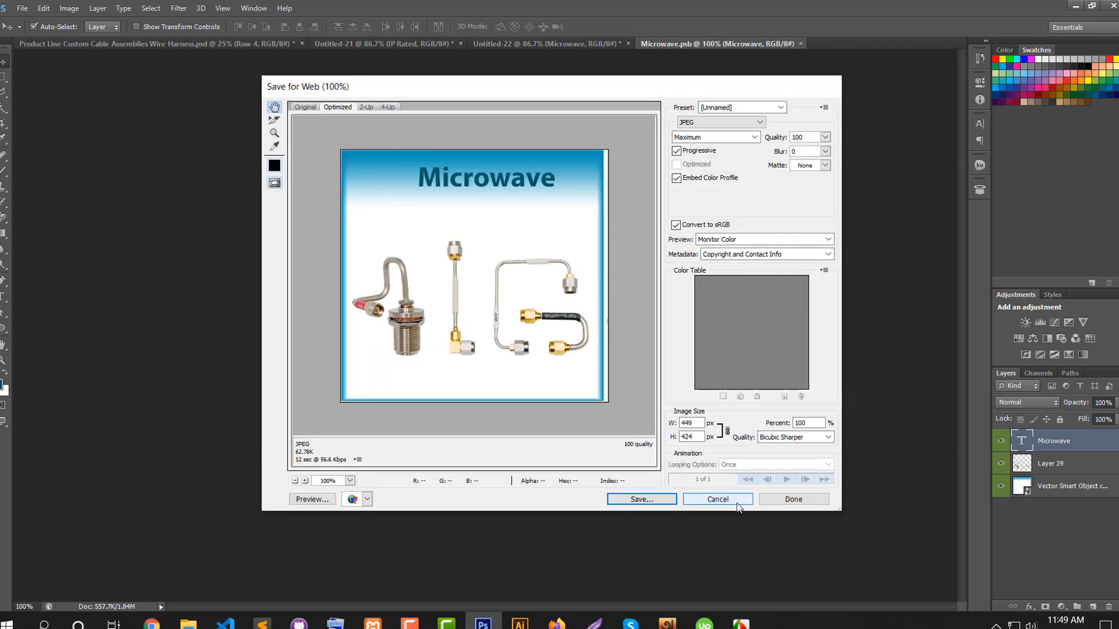
pyautogui.click(736, 503)
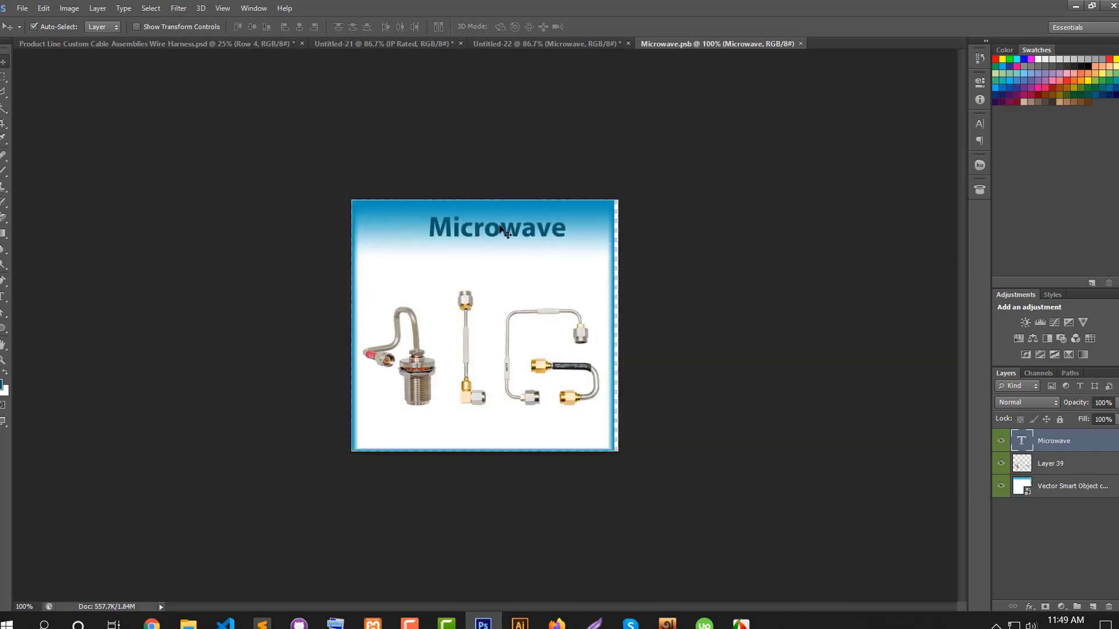
pyautogui.keyDown('ctrl'); pyautogui.click(1027, 497); pyautogui.keyUp('ctrl')
pyautogui.click(3, 123)
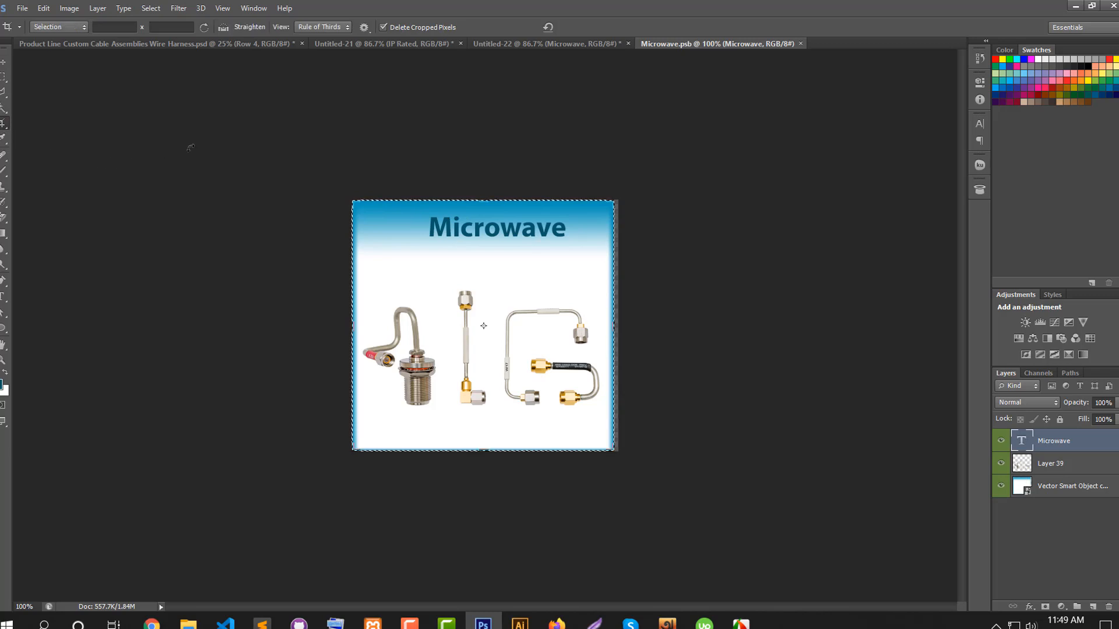
pyautogui.press('Return')
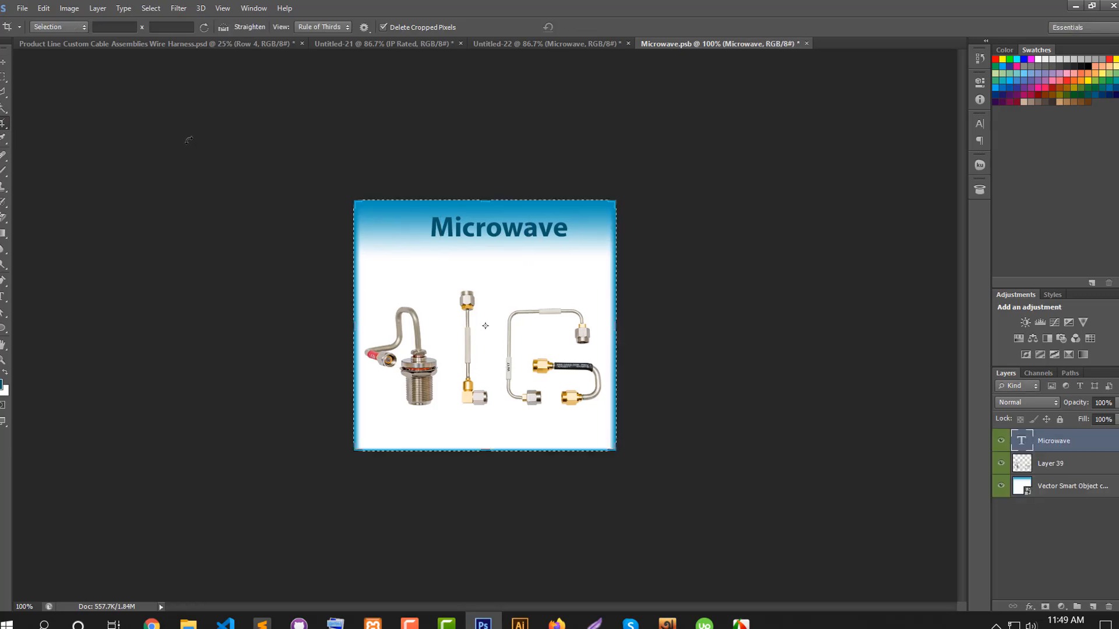
# Step: Export the cropped Microwave card for web as Microwave.jpg into the custom-cable-assemblies folder
pyautogui.hotkey('ctrl', 'alt', 'shift', 's')
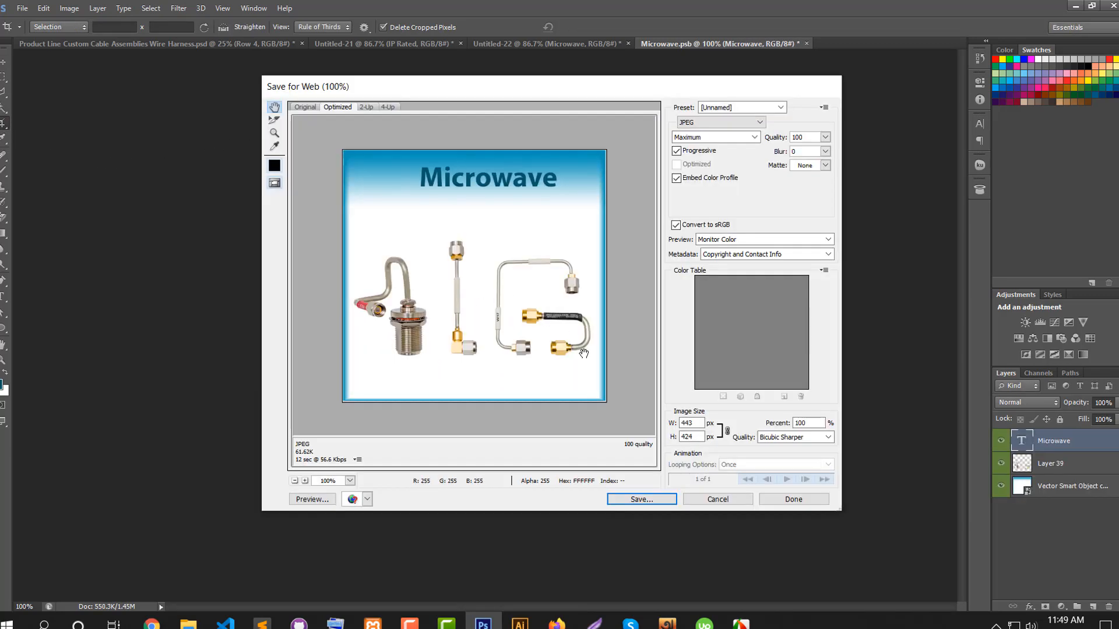
pyautogui.press('Return')
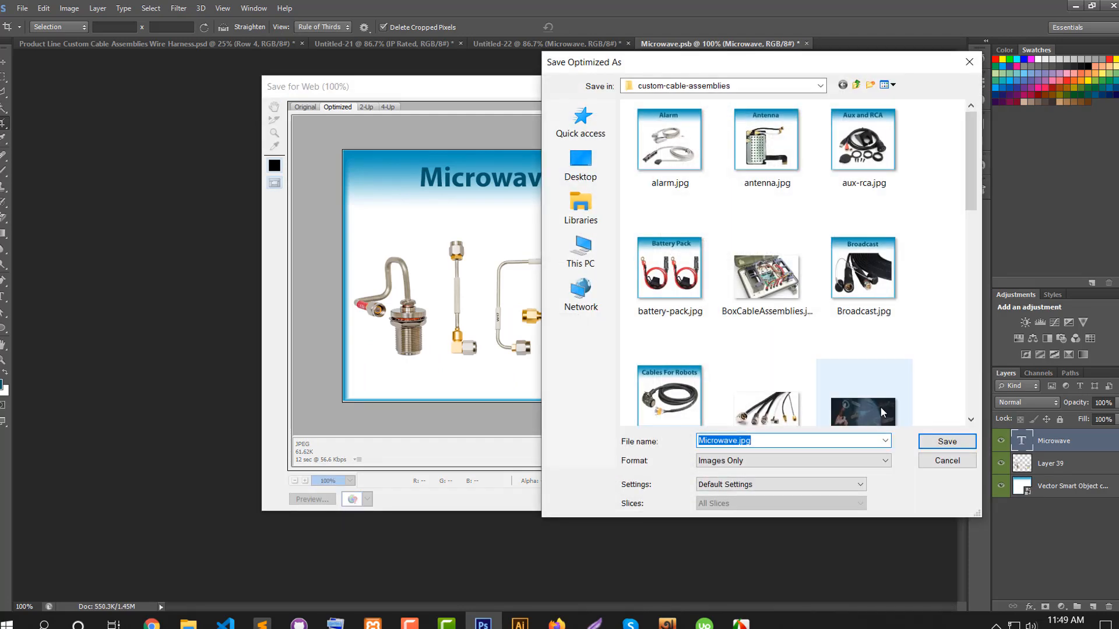
pyautogui.click(947, 441)
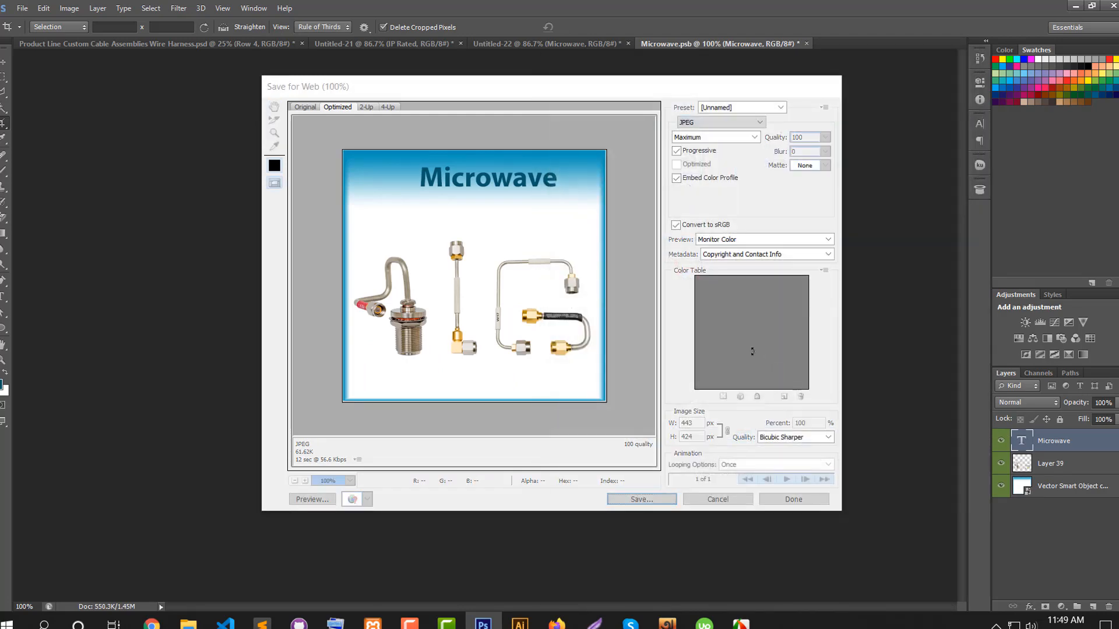
# Step: Switch to Sublime Text, duplicate the Fiber-Optic image row directly below itself in custom-cable-assemblies.php, and save the file
pyautogui.hotkey('alt', 'Tab')
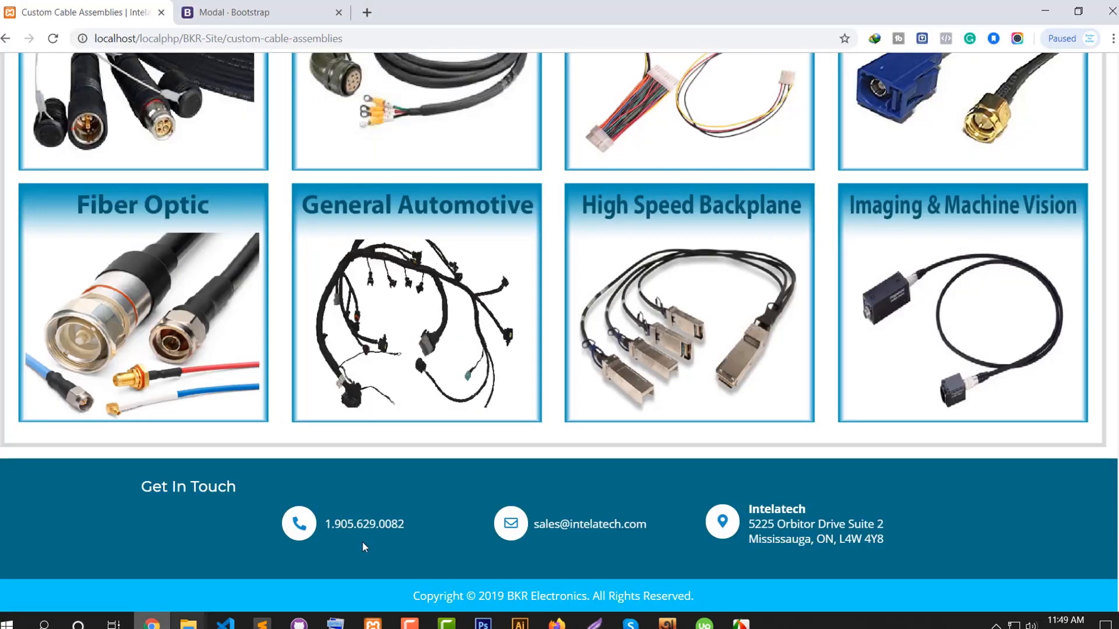
pyautogui.scroll(10, 396, 239)
pyautogui.scroll(10, 393, 233)
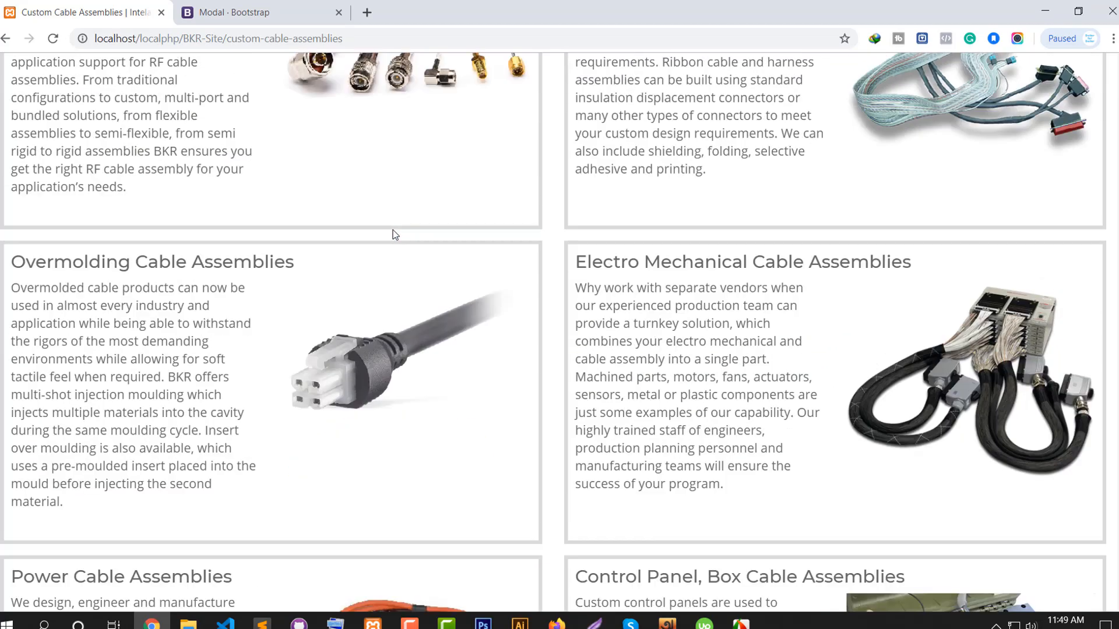
pyautogui.scroll(-15, 393, 233)
pyautogui.scroll(-4, 392, 232)
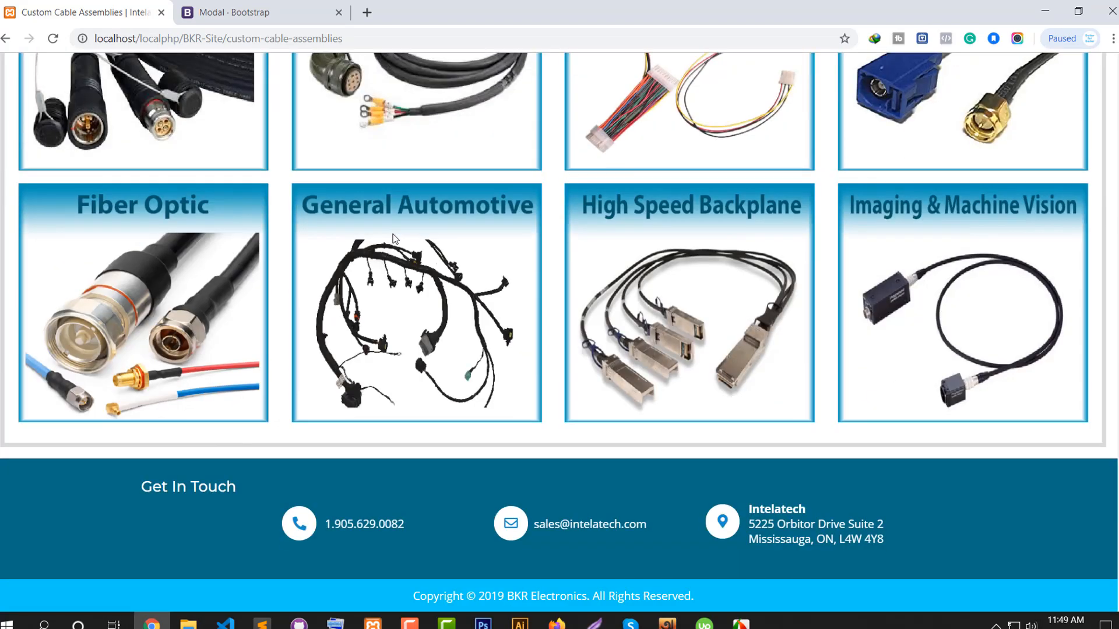
pyautogui.hotkey('alt', 'Tab')
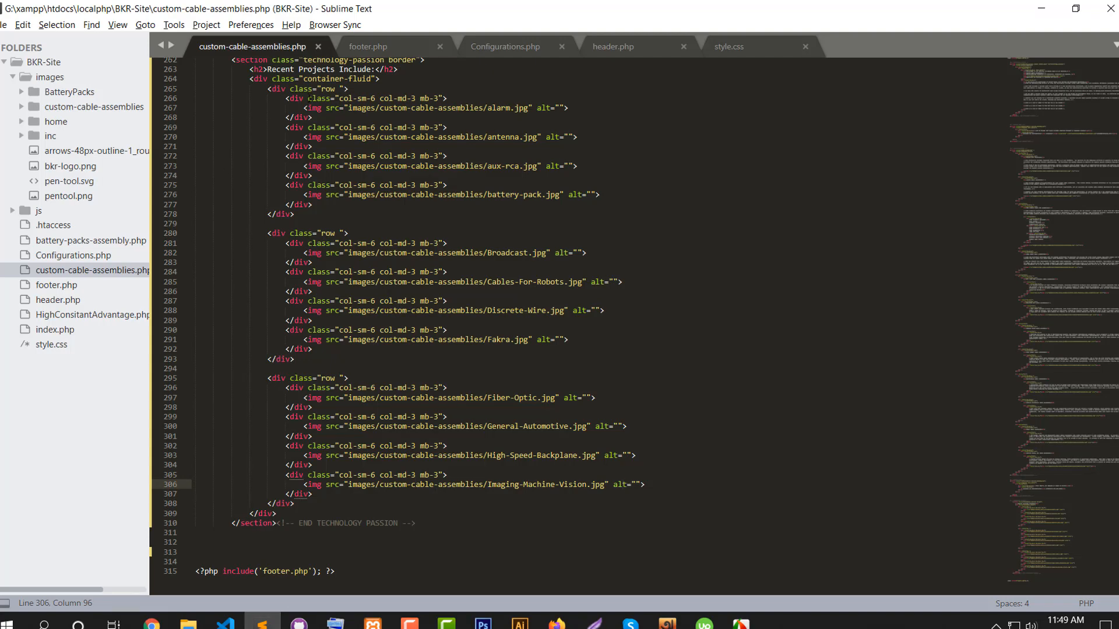
pyautogui.moveTo(196, 349); pyautogui.dragTo(315, 474)
pyautogui.hotkey('ctrl', 'c')
pyautogui.click(311, 473)
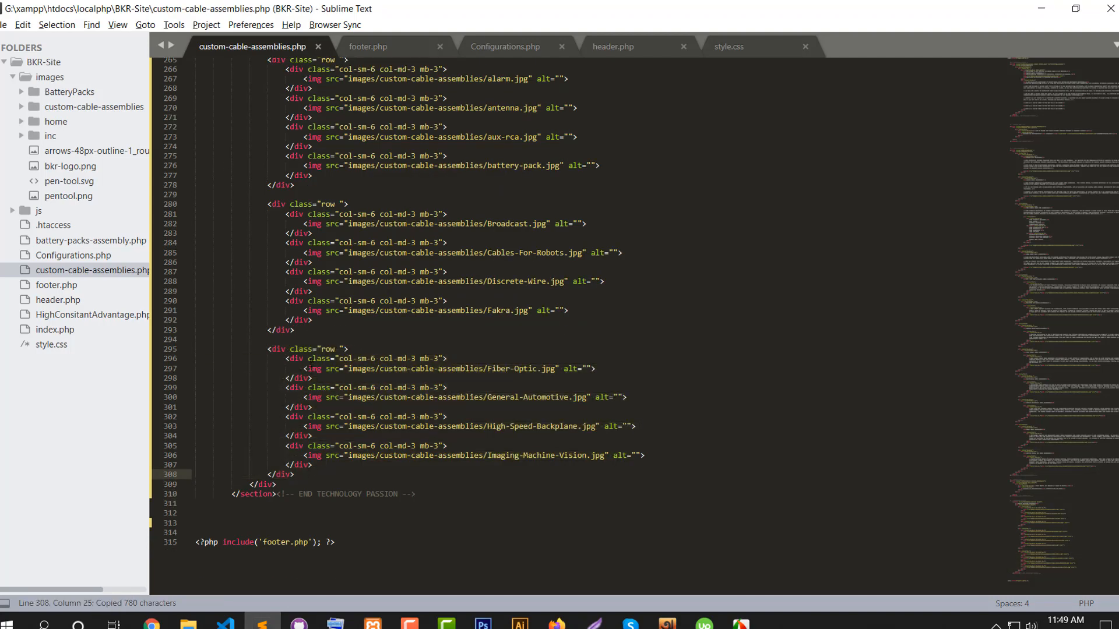
pyautogui.press('Return')
pyautogui.press('Return')
pyautogui.hotkey('ctrl', 'v')
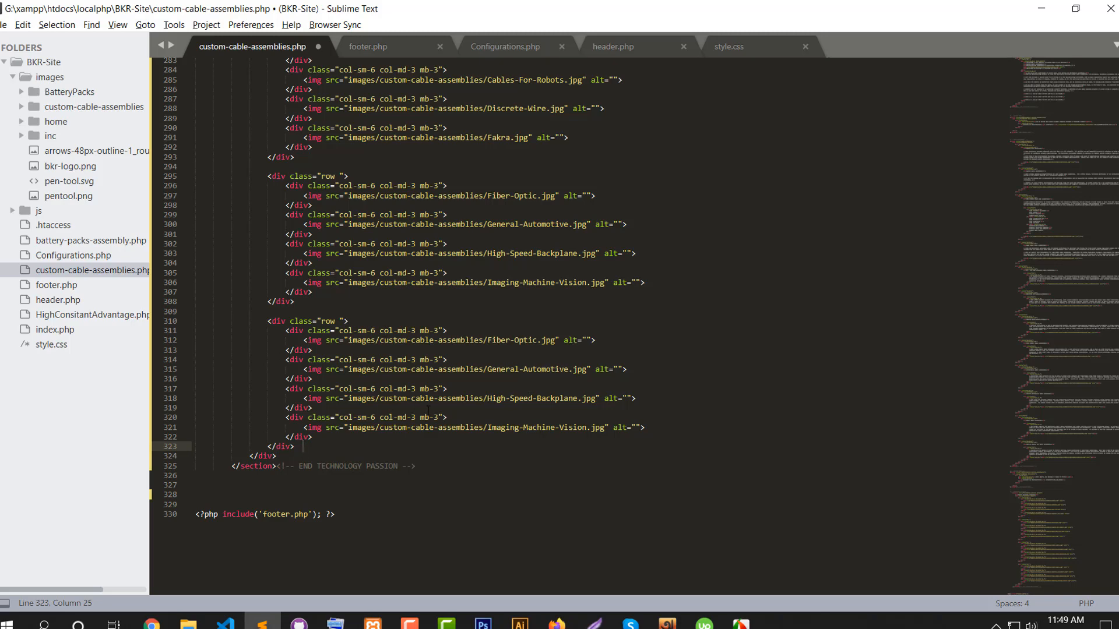
pyautogui.hotkey('ctrl', 's')
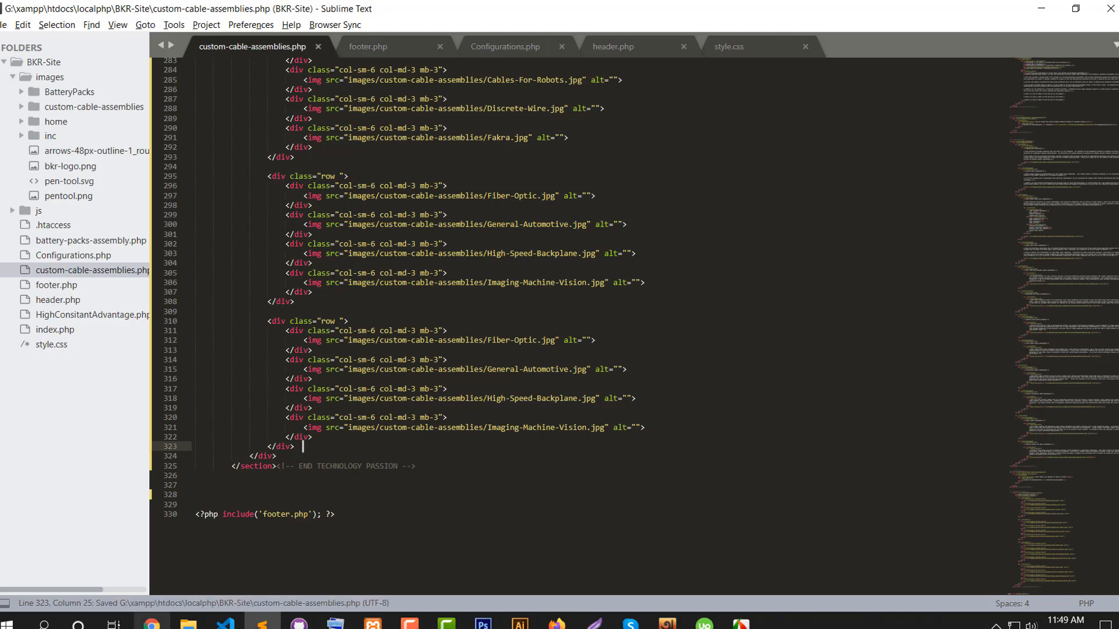
# Step: Switch to Chrome, reload the Custom Cable Assemblies page and check the duplicated row of cards
pyautogui.click(151, 624)
pyautogui.click(51, 39)
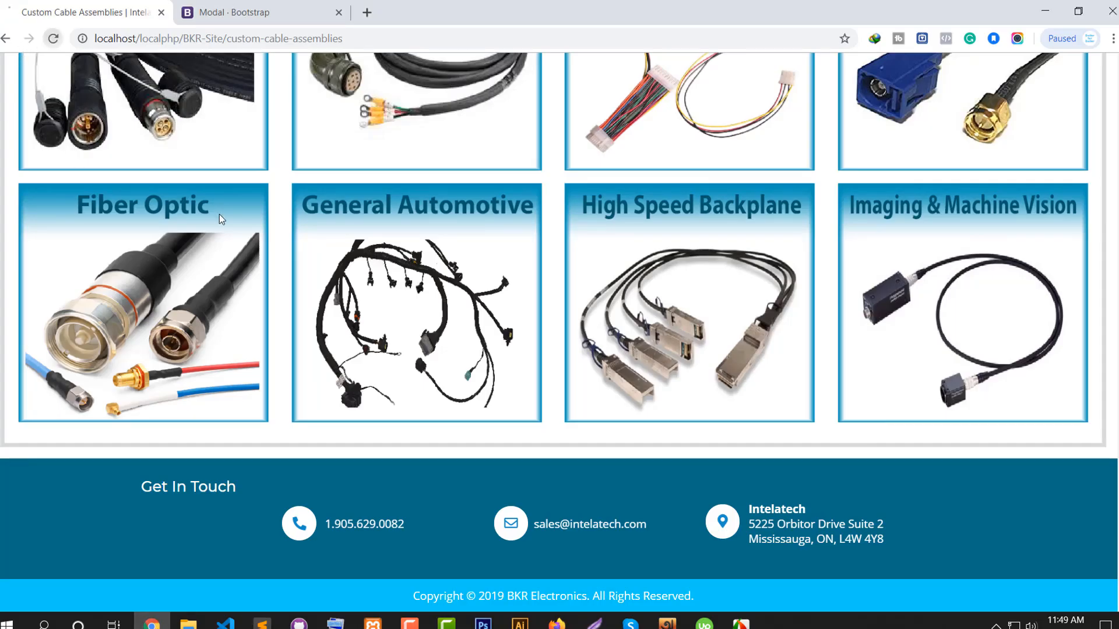
pyautogui.scroll(-5, 329, 328)
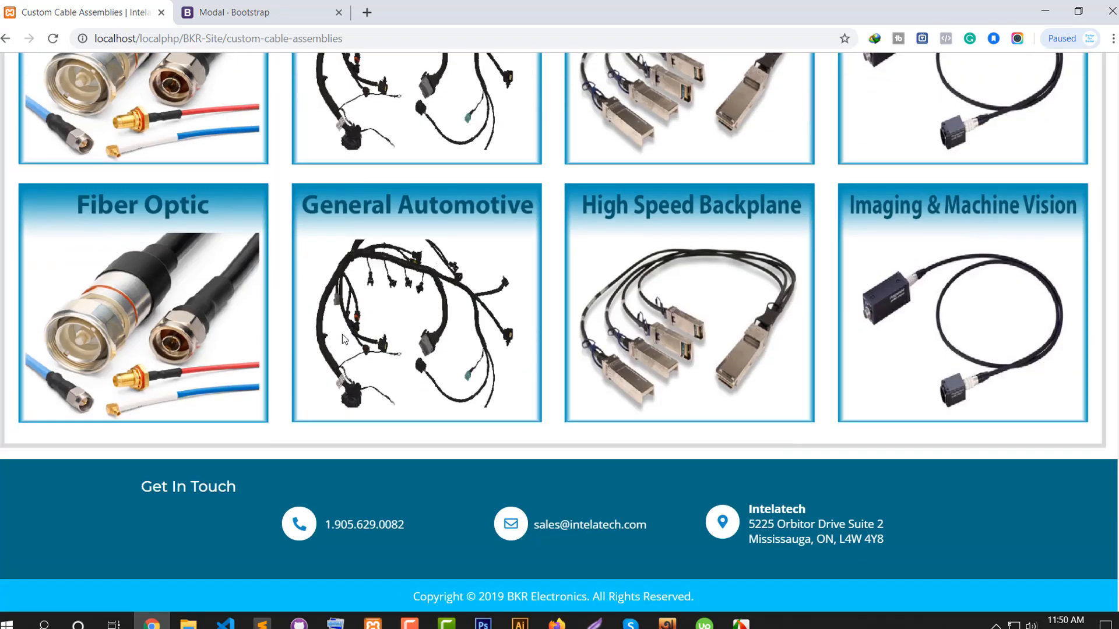
# Step: Switch to Photoshop, close the Microwave smart object without saving, and select the IP Rated layer's name text
pyautogui.click(482, 624)
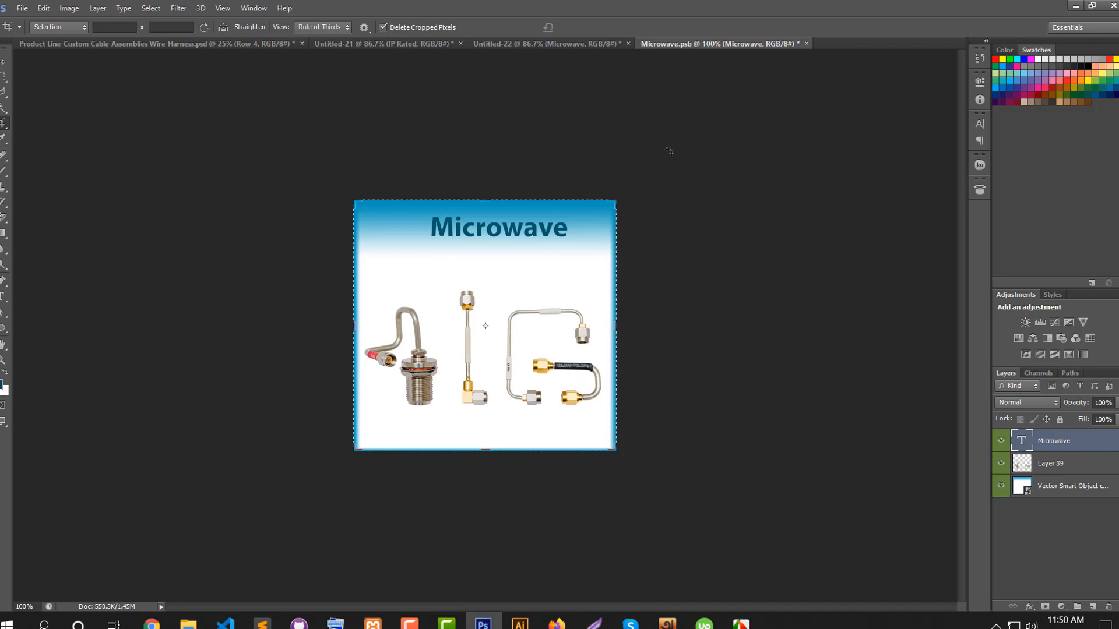
pyautogui.click(807, 44)
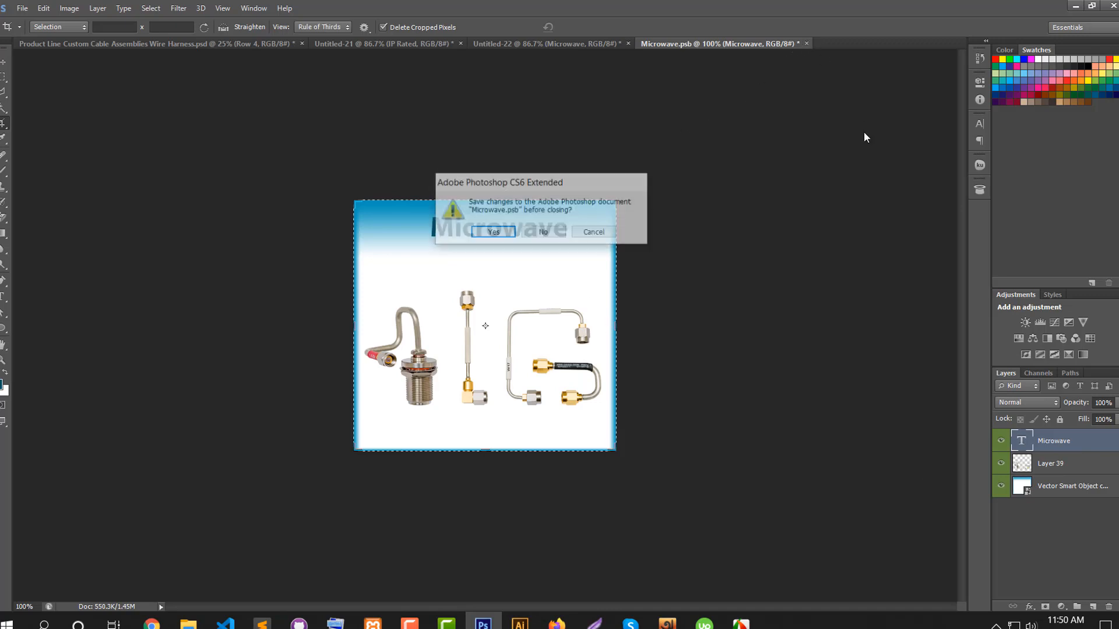
pyautogui.click(542, 233)
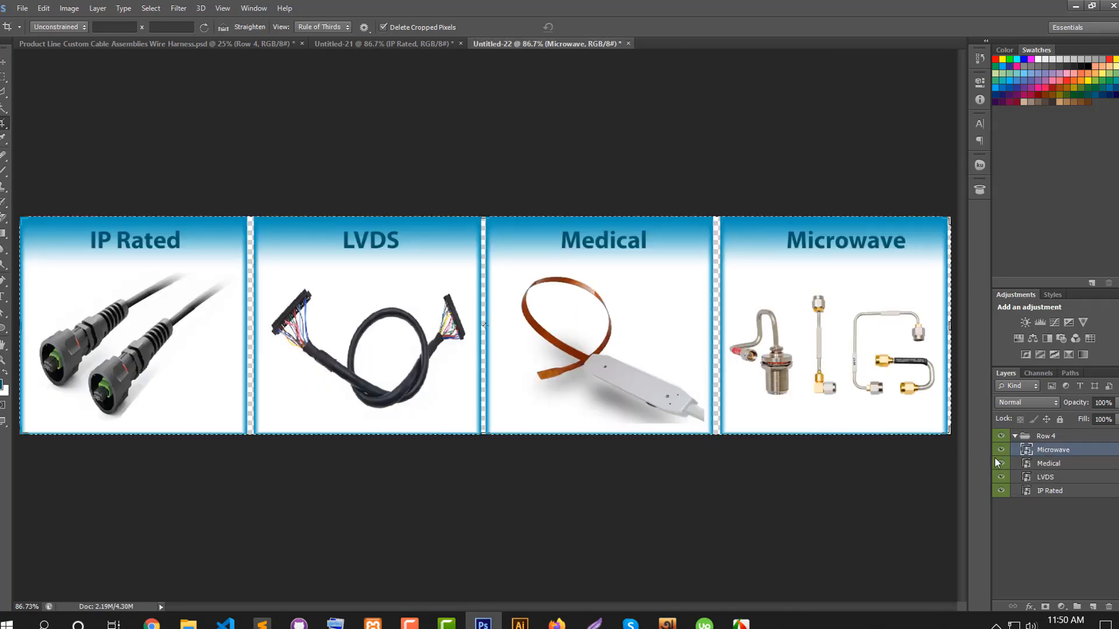
pyautogui.click(1001, 491)
pyautogui.doubleClick(1049, 490)
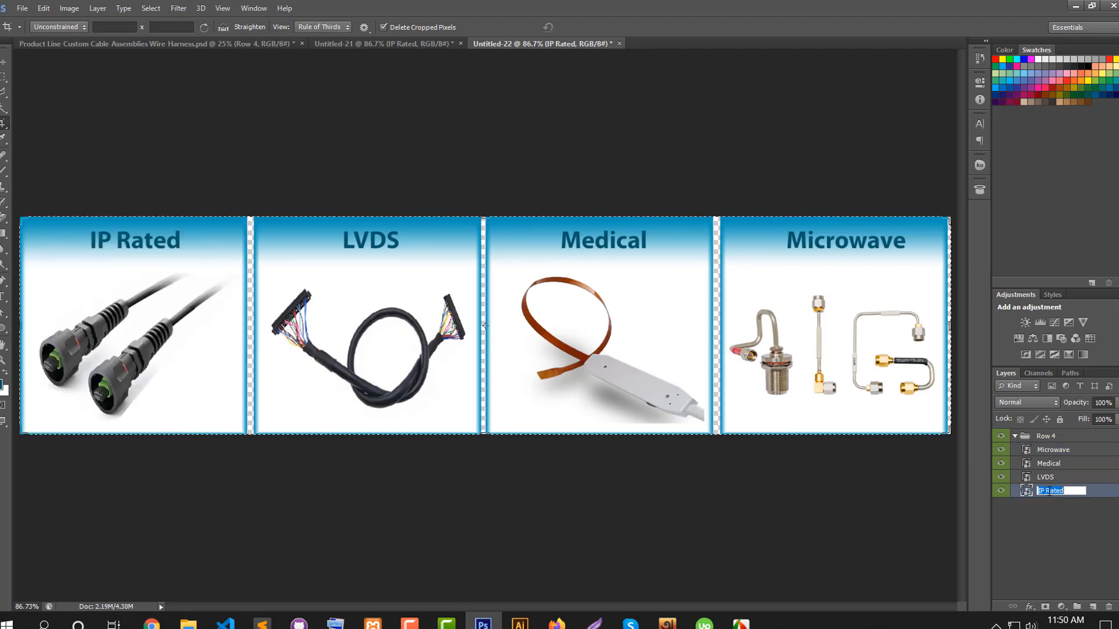
# Step: In Sublime Text, change the new row's first image to IP-Rated.jpg, save, and view the page in Chrome
pyautogui.click(262, 623)
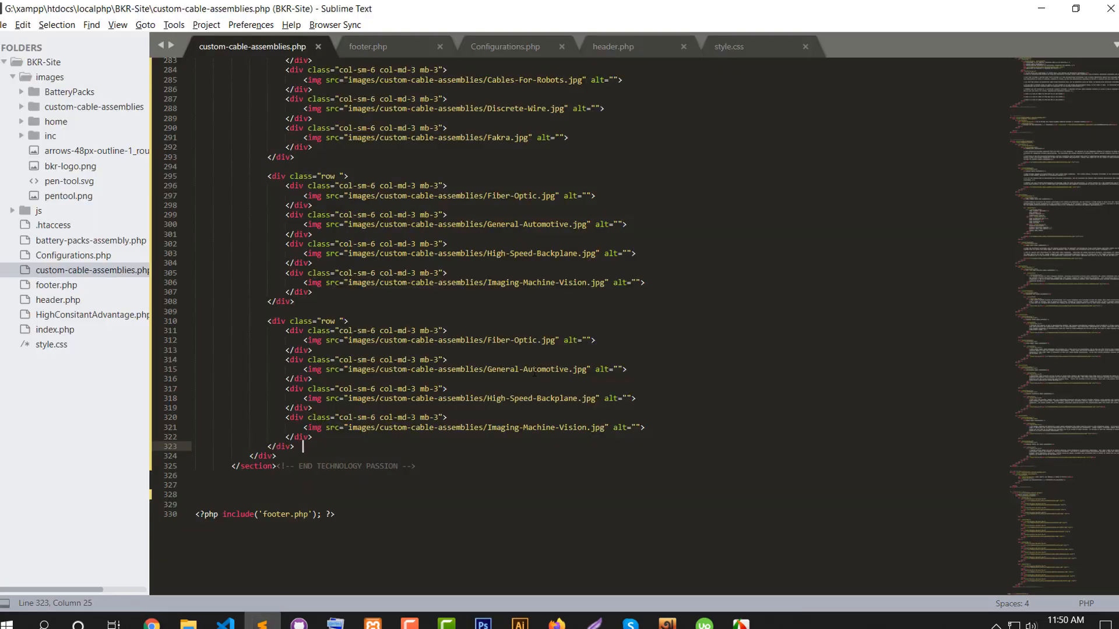
pyautogui.doubleClick(520, 340)
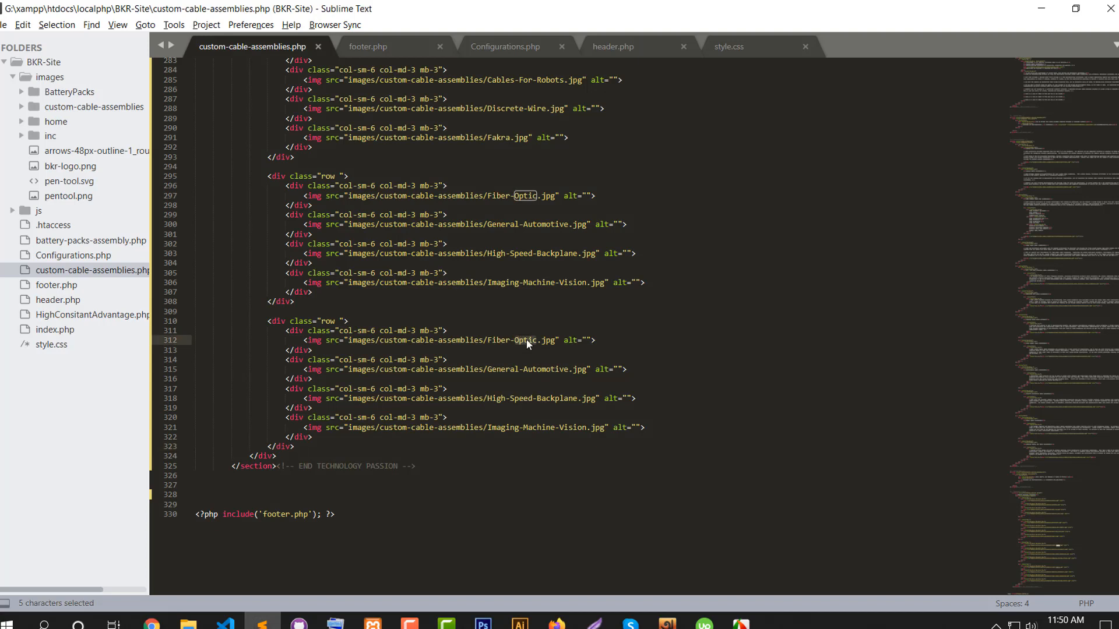
pyautogui.press('BackSpace')
pyautogui.press('BackSpace')
pyautogui.press('BackSpace')
pyautogui.press('BackSpace')
pyautogui.press('BackSpace')
pyautogui.press('BackSpace')
pyautogui.press('BackSpace')
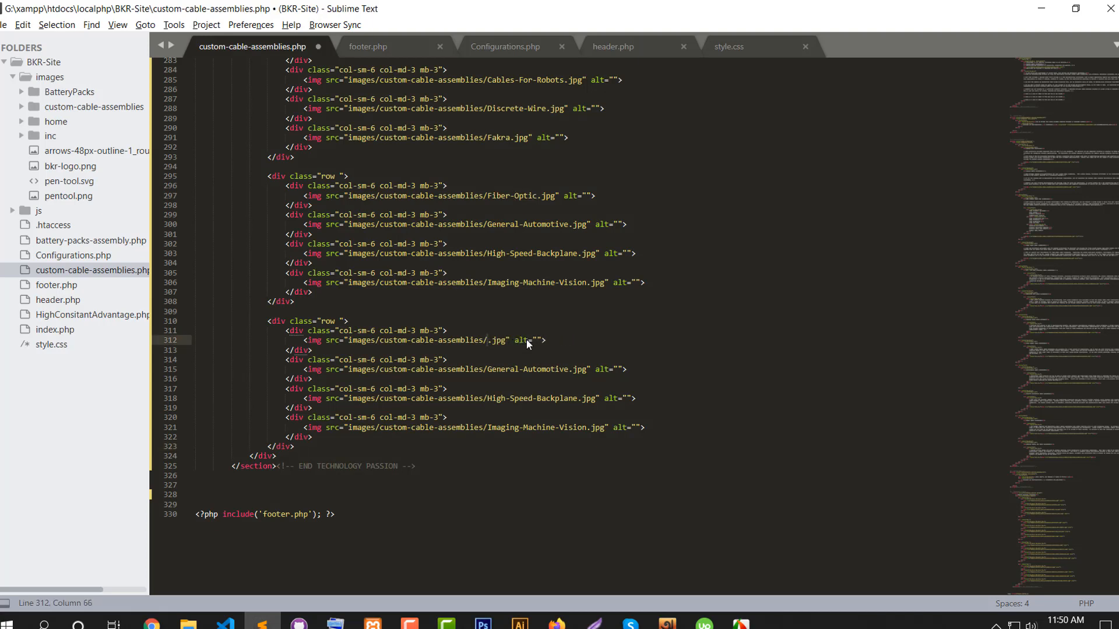
pyautogui.write('IP Rated')
pyautogui.click(500, 340)
pyautogui.press('BackSpace')
pyautogui.write('-')
pyautogui.hotkey('ctrl', 's')
pyautogui.click(151, 622)
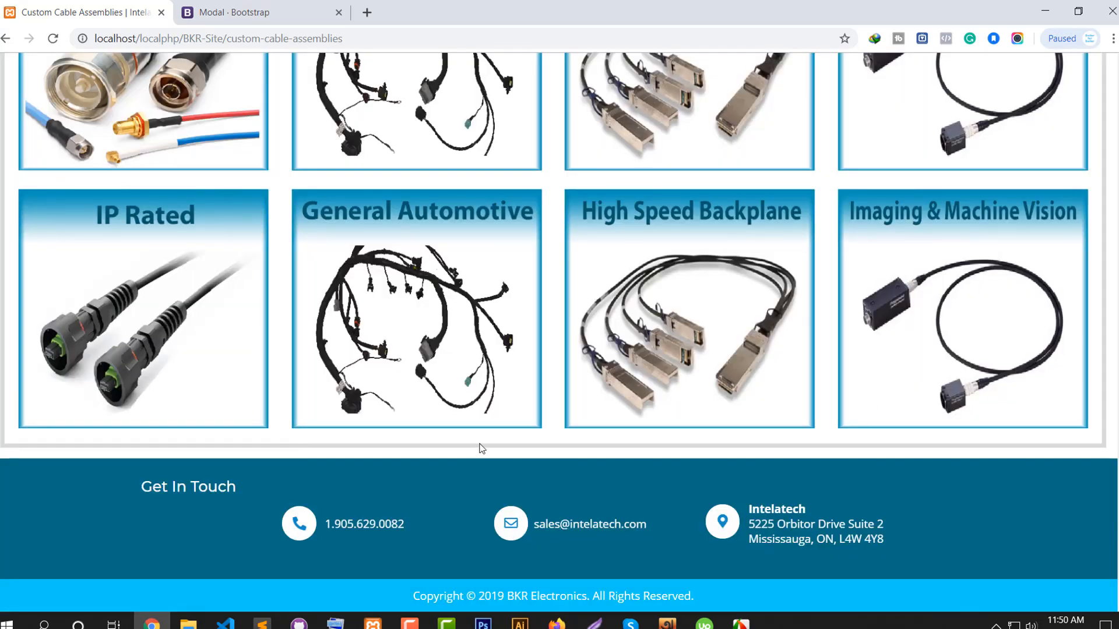
# Step: Use the LVDS layer's name from Photoshop to change the new row's second image to LVDS.jpg in Sublime Text, save, and reload Chrome
pyautogui.click(482, 623)
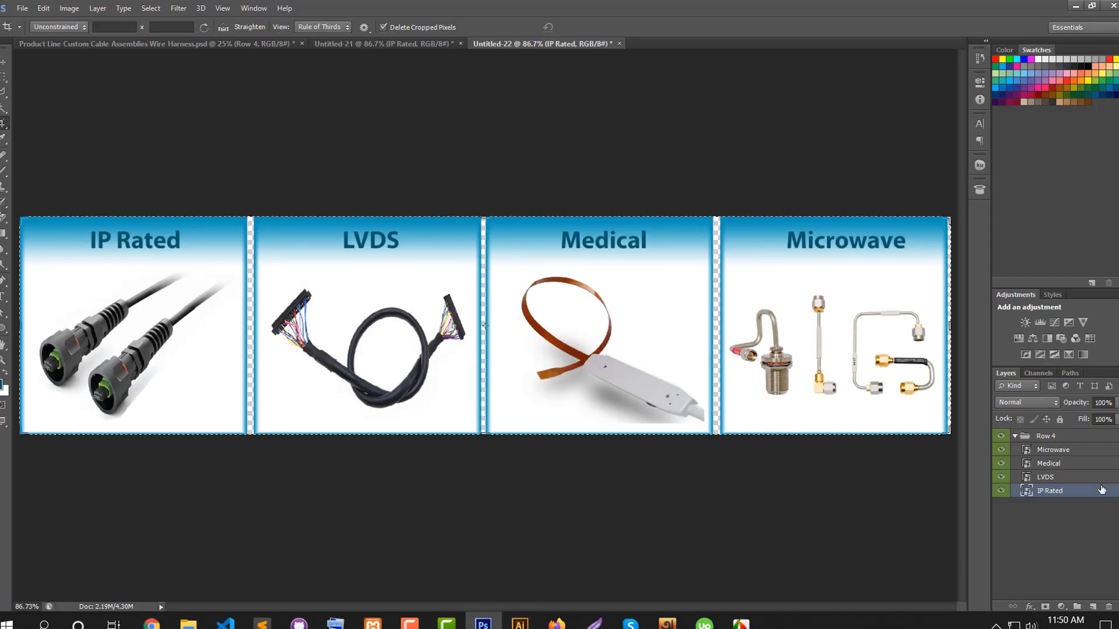
pyautogui.doubleClick(1047, 477)
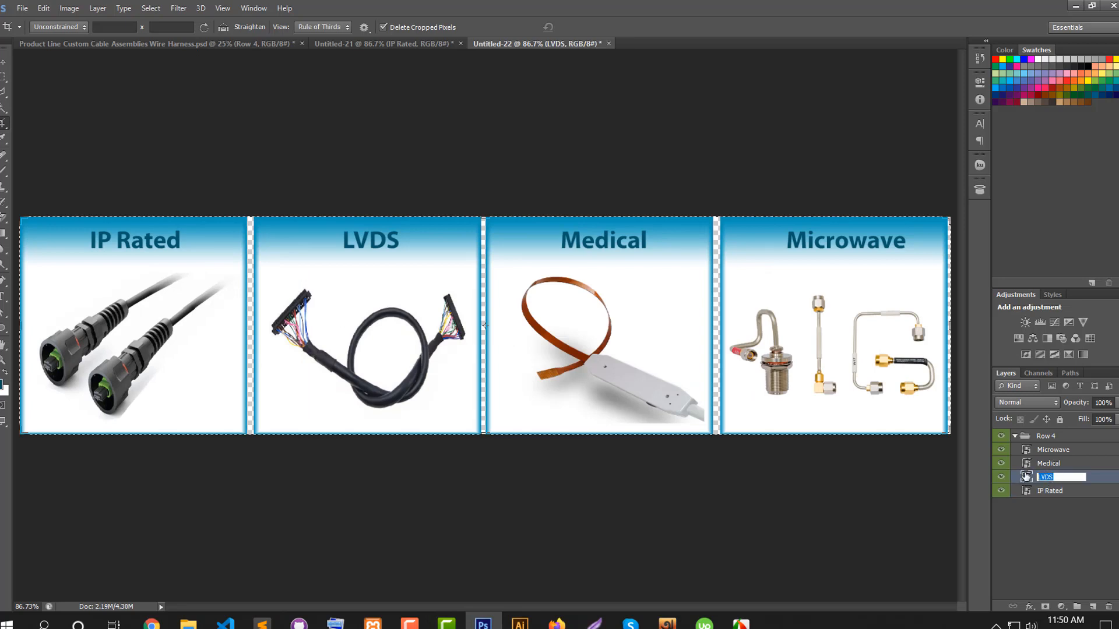
pyautogui.click(262, 622)
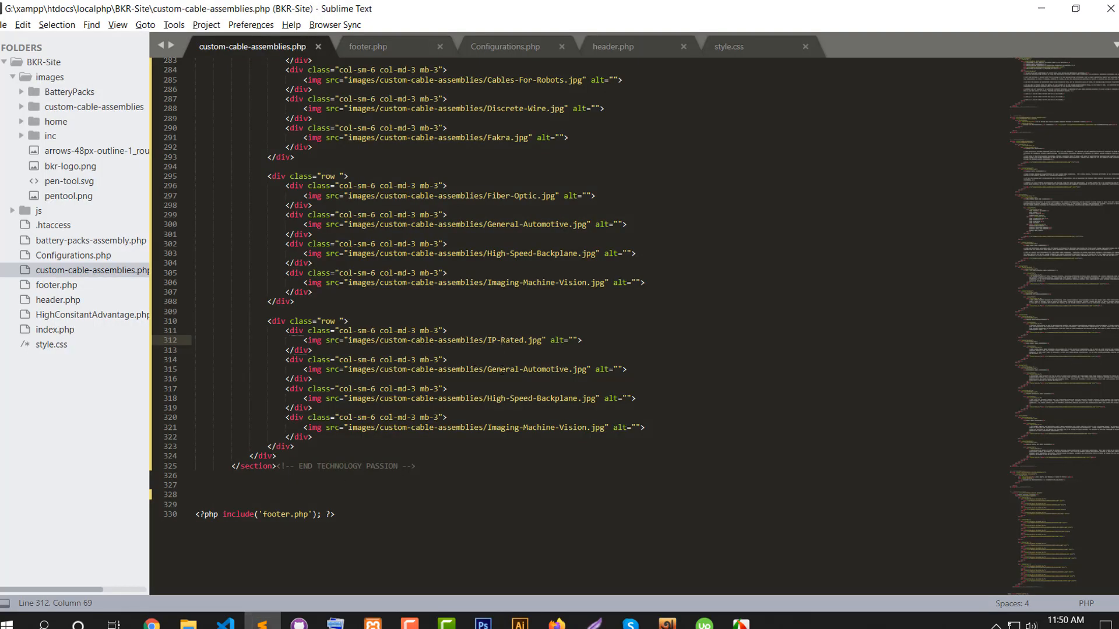
pyautogui.moveTo(488, 370); pyautogui.dragTo(573, 370)
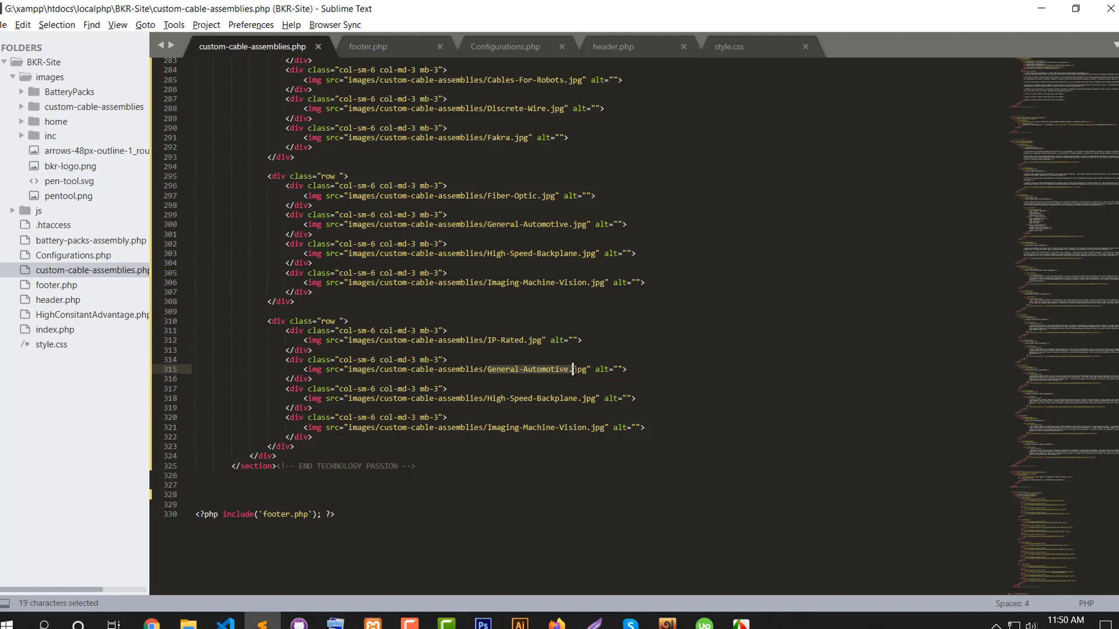
pyautogui.hotkey('ctrl', 'v')
pyautogui.click(599, 427)
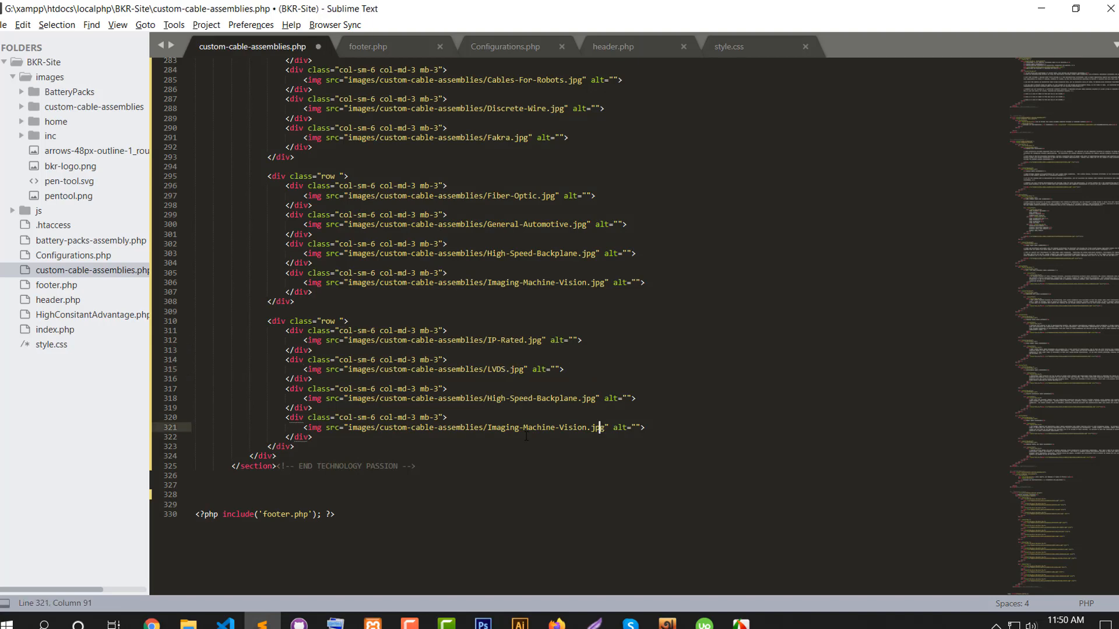
pyautogui.hotkey('ctrl', 's')
pyautogui.click(163, 625)
pyautogui.press('F5')
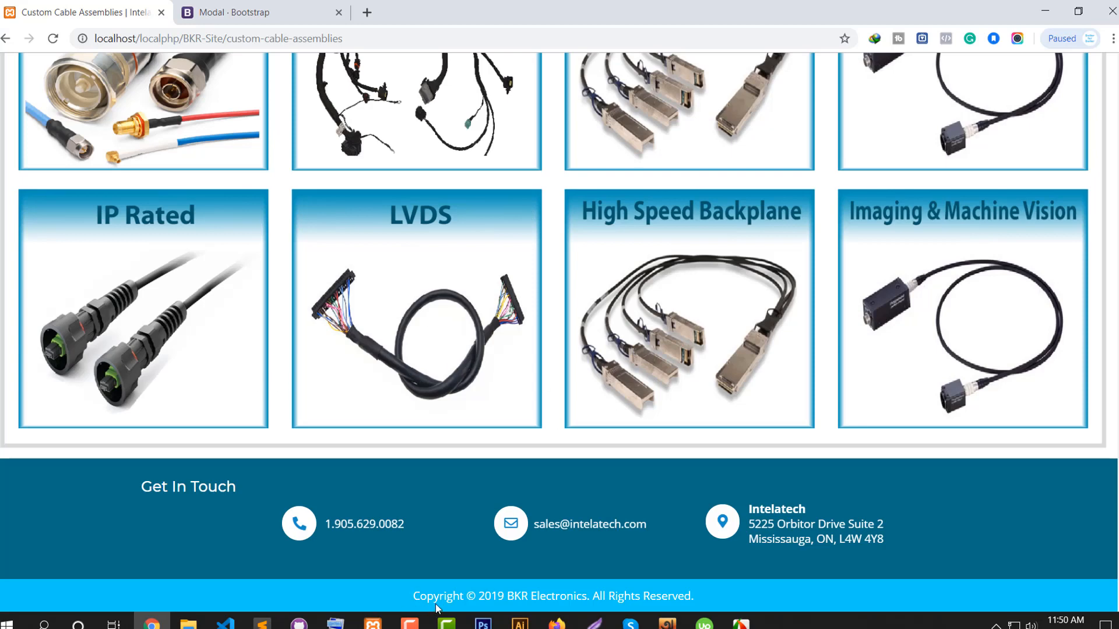
# Step: Copy the Medical layer's name from Photoshop over "igh-Speed-Backplane" in the new row's third image path in Sublime Text, save, and reload Chrome
pyautogui.click(482, 624)
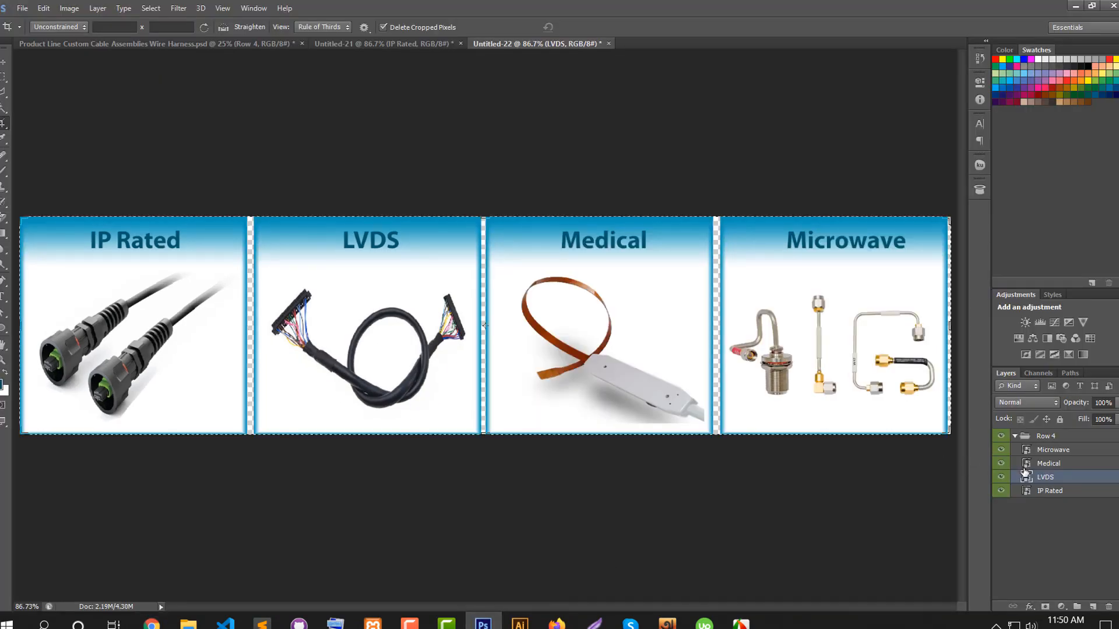
pyautogui.doubleClick(1048, 463)
pyautogui.hotkey('ctrl', 'c')
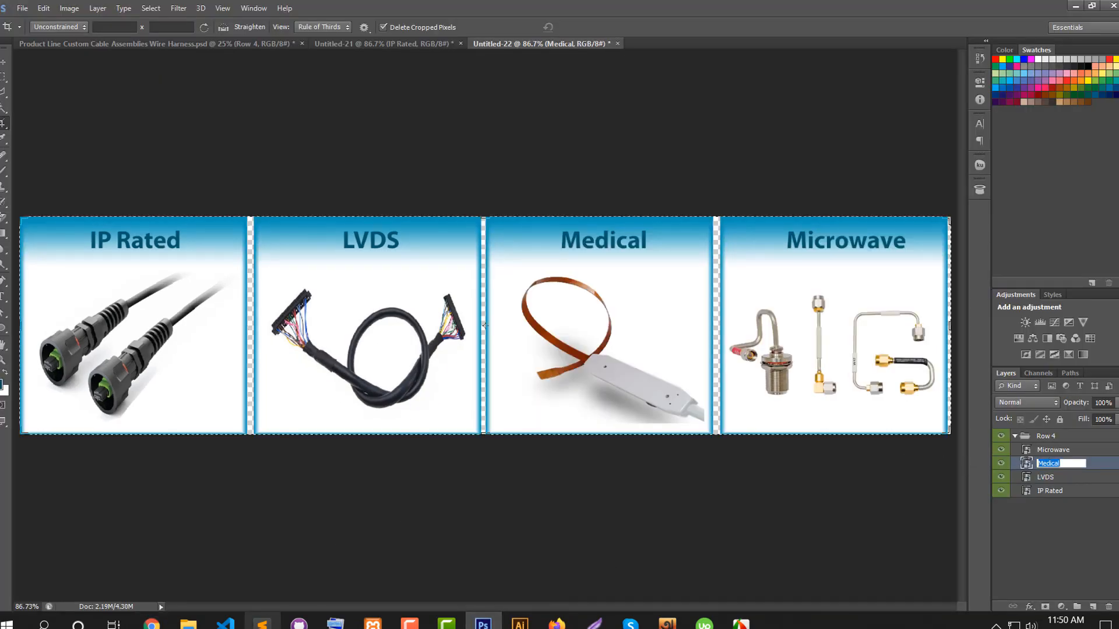
pyautogui.click(261, 624)
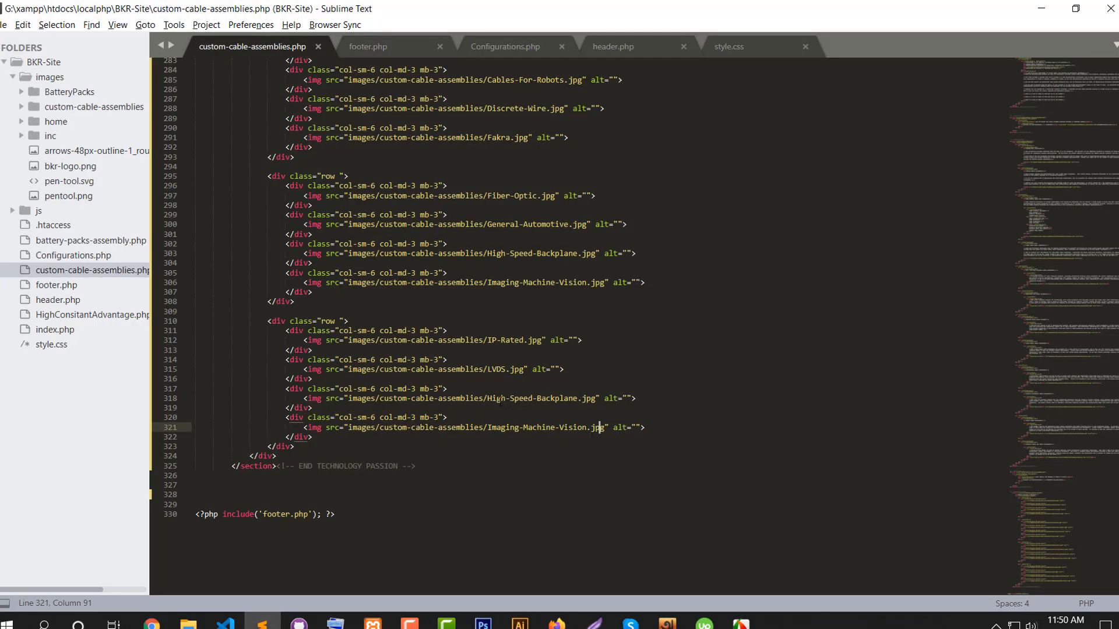
pyautogui.moveTo(490, 399); pyautogui.dragTo(577, 399)
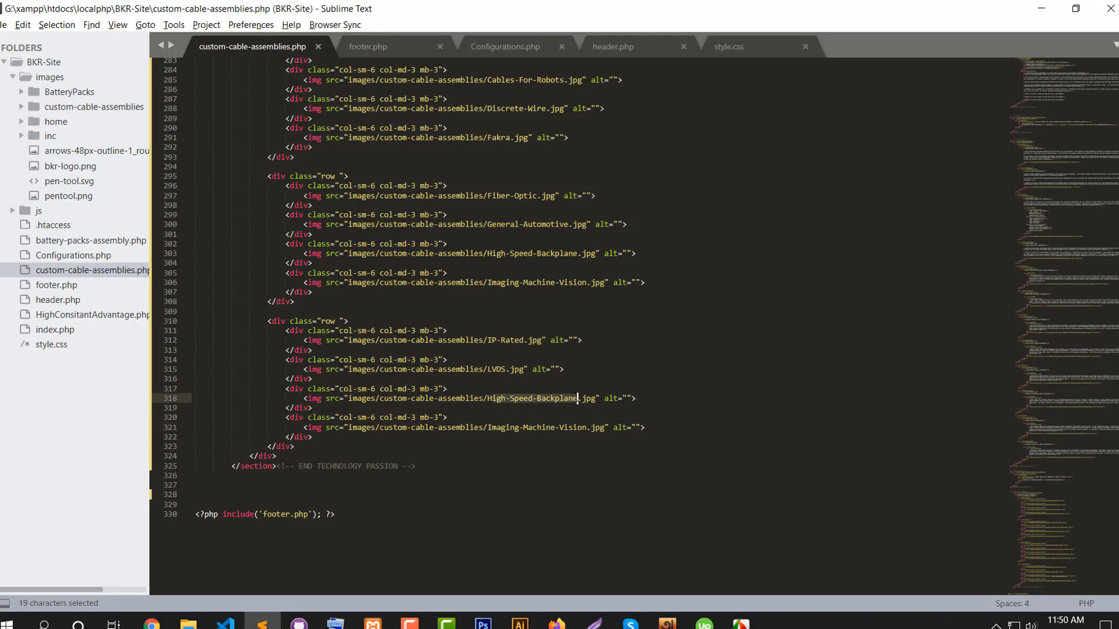
pyautogui.hotkey('ctrl', 'v')
pyautogui.press('Down')
pyautogui.hotkey('ctrl', 's')
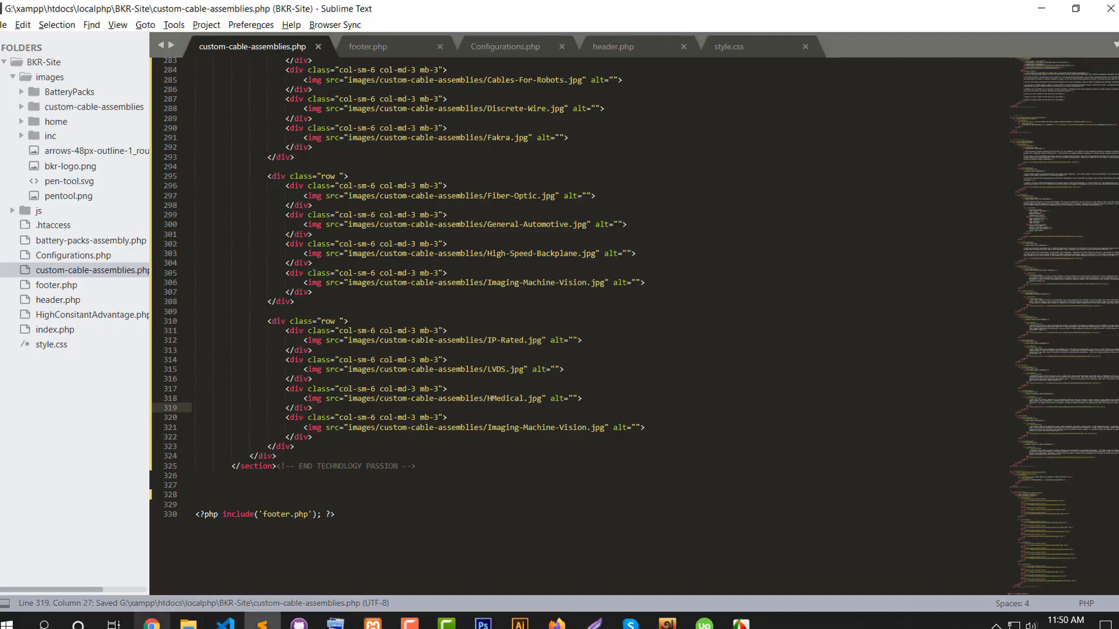
pyautogui.click(152, 624)
pyautogui.press('F5')
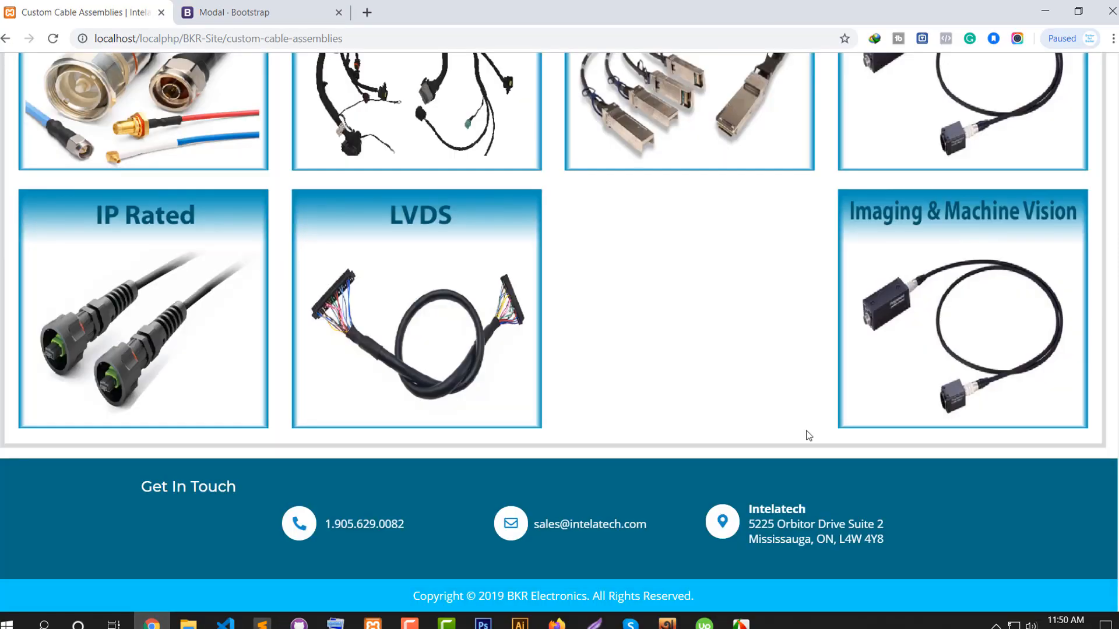
# Step: Switch to File Explorer and check the exported Medical image's file name in the custom-cable-assemblies folder
pyautogui.click(483, 624)
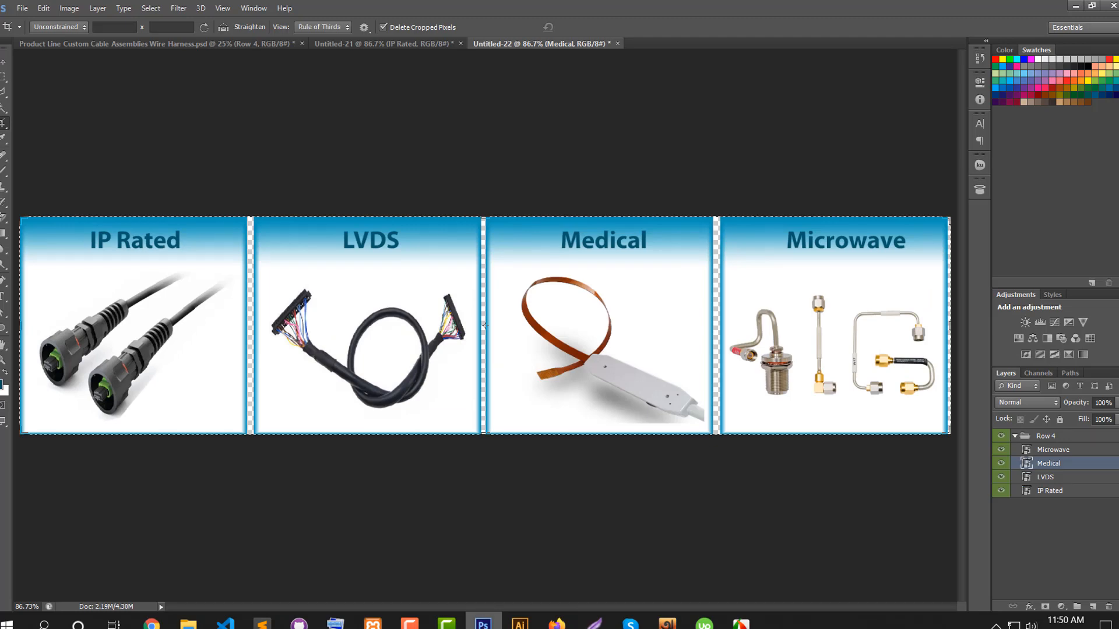
pyautogui.moveTo(189, 624)
pyautogui.click(245, 589)
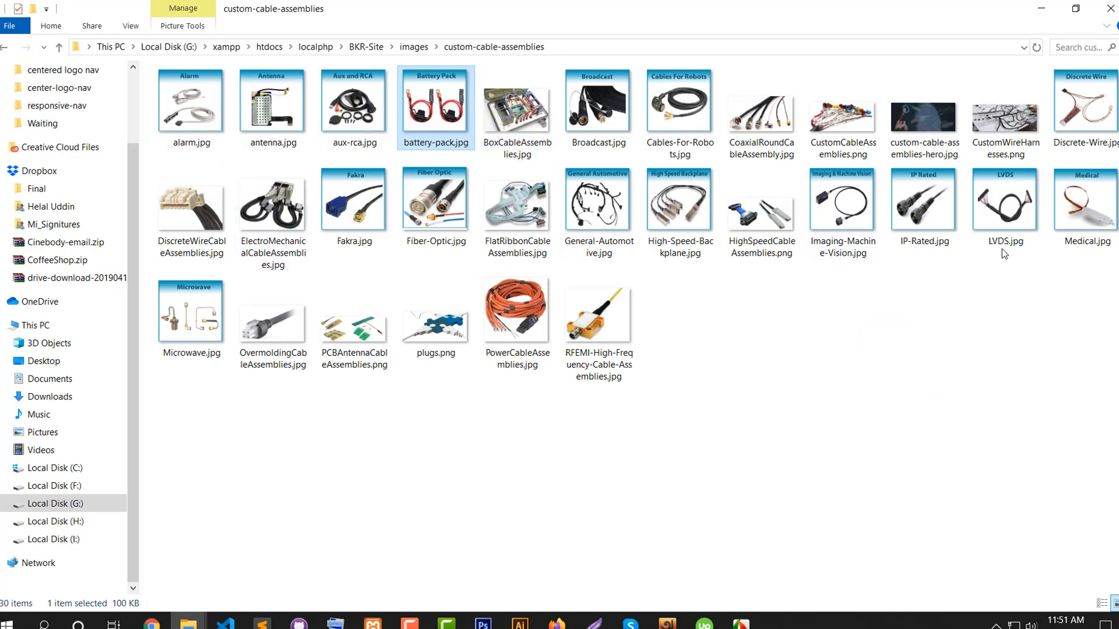
pyautogui.click(1078, 245)
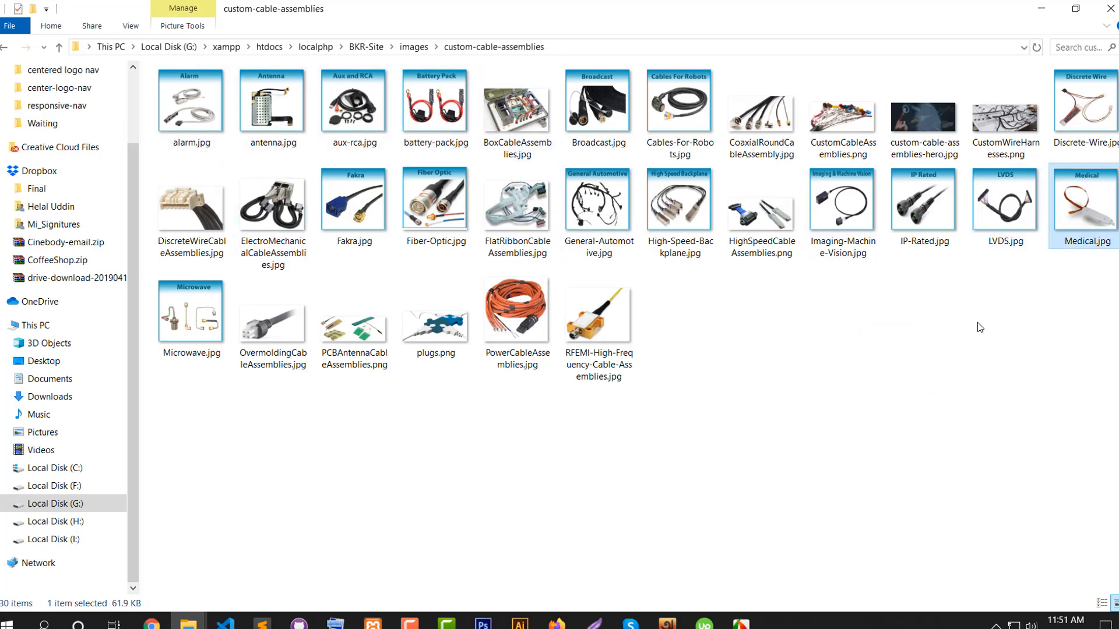
# Step: In Sublime Text, remove the stray H so the third image path ends in Medical.jpg, save, and return to Chrome
pyautogui.click(278, 622)
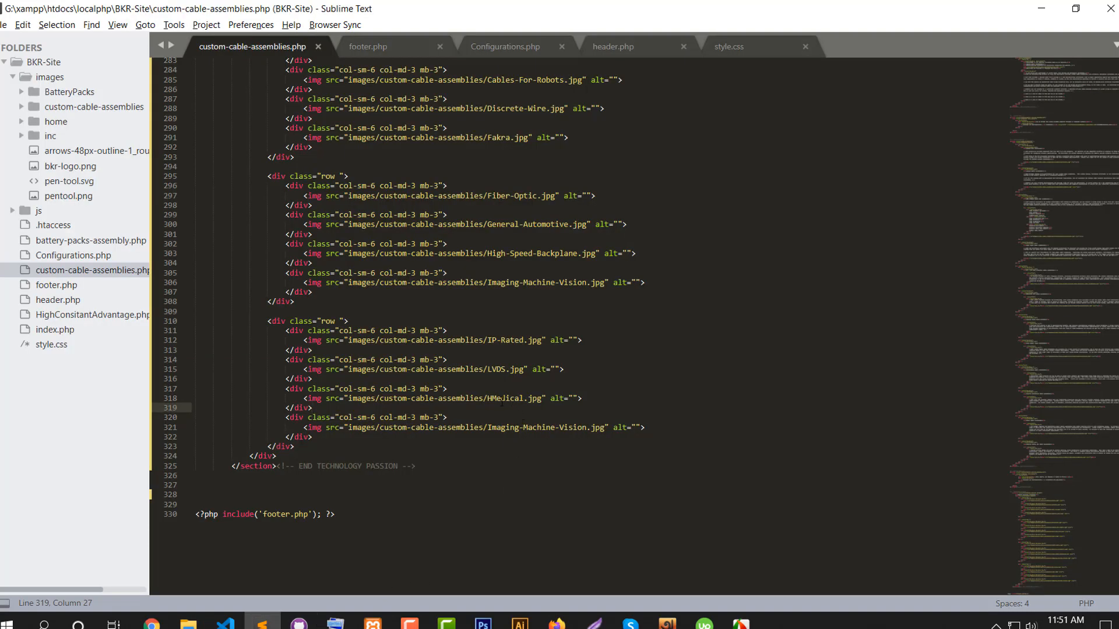
pyautogui.click(492, 398)
pyautogui.press('BackSpace')
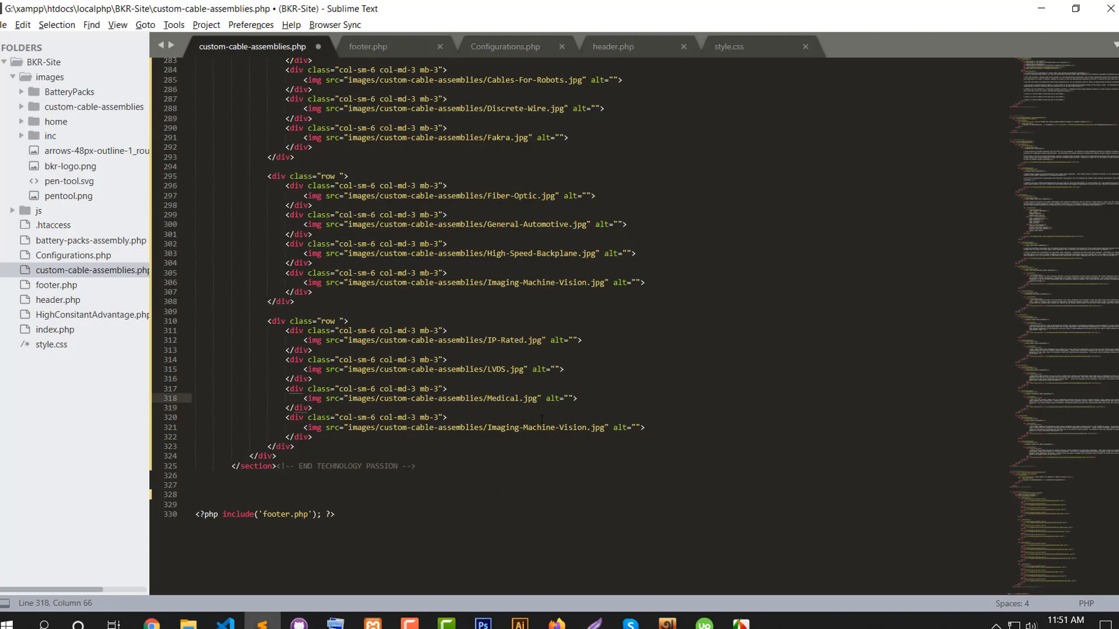
pyautogui.hotkey('ctrl', 's')
pyautogui.hotkey('alt', 'Tab')
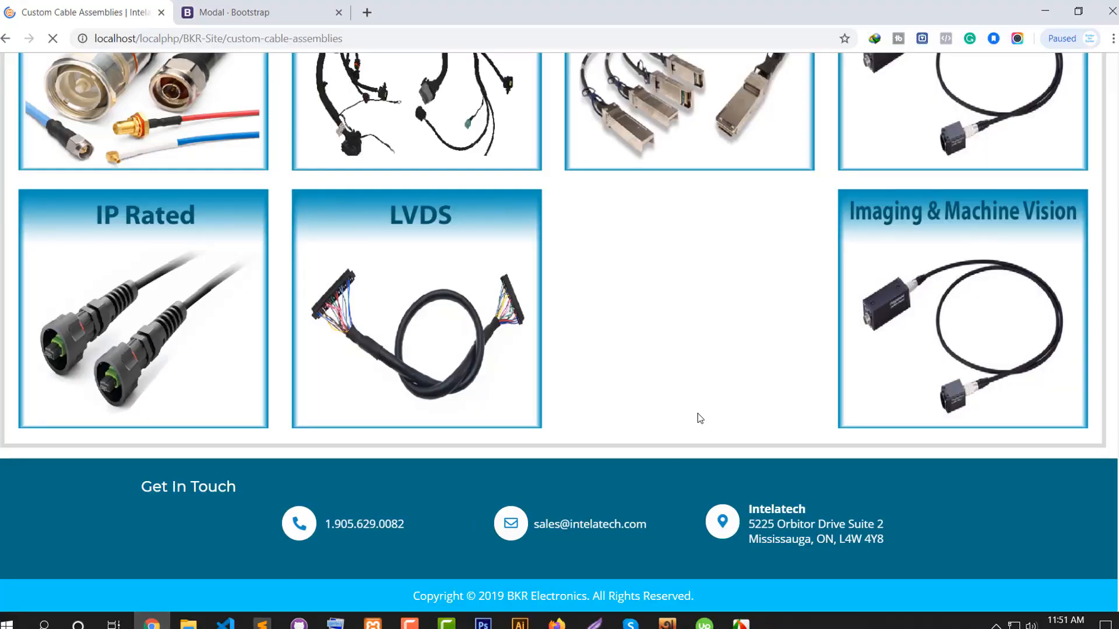
# Step: Switch back to the Row 4 document in Photoshop
pyautogui.click(483, 623)
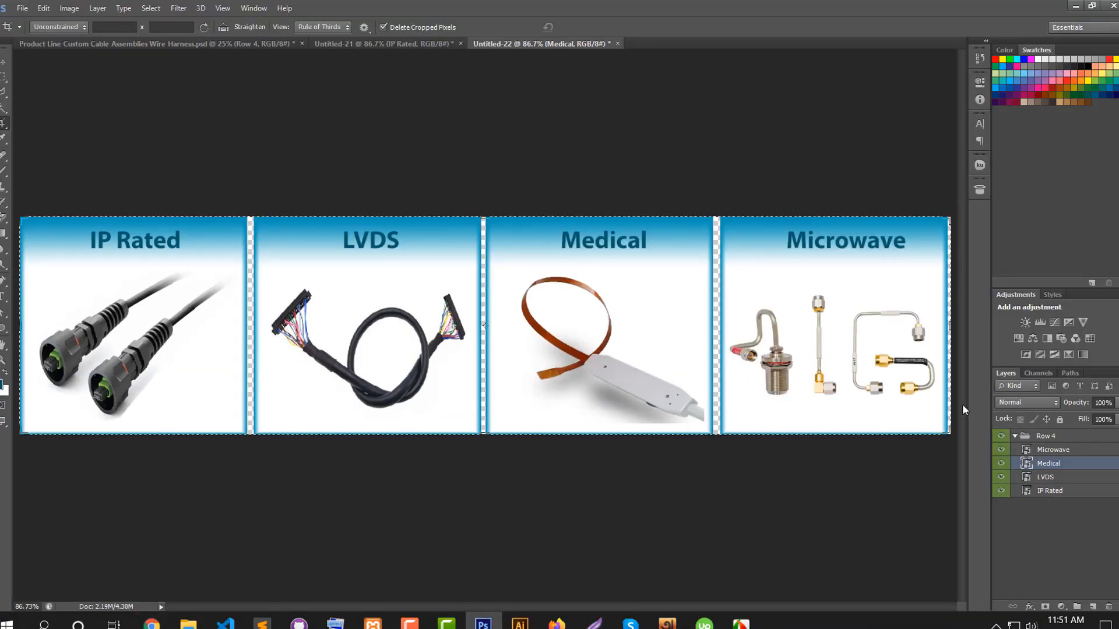